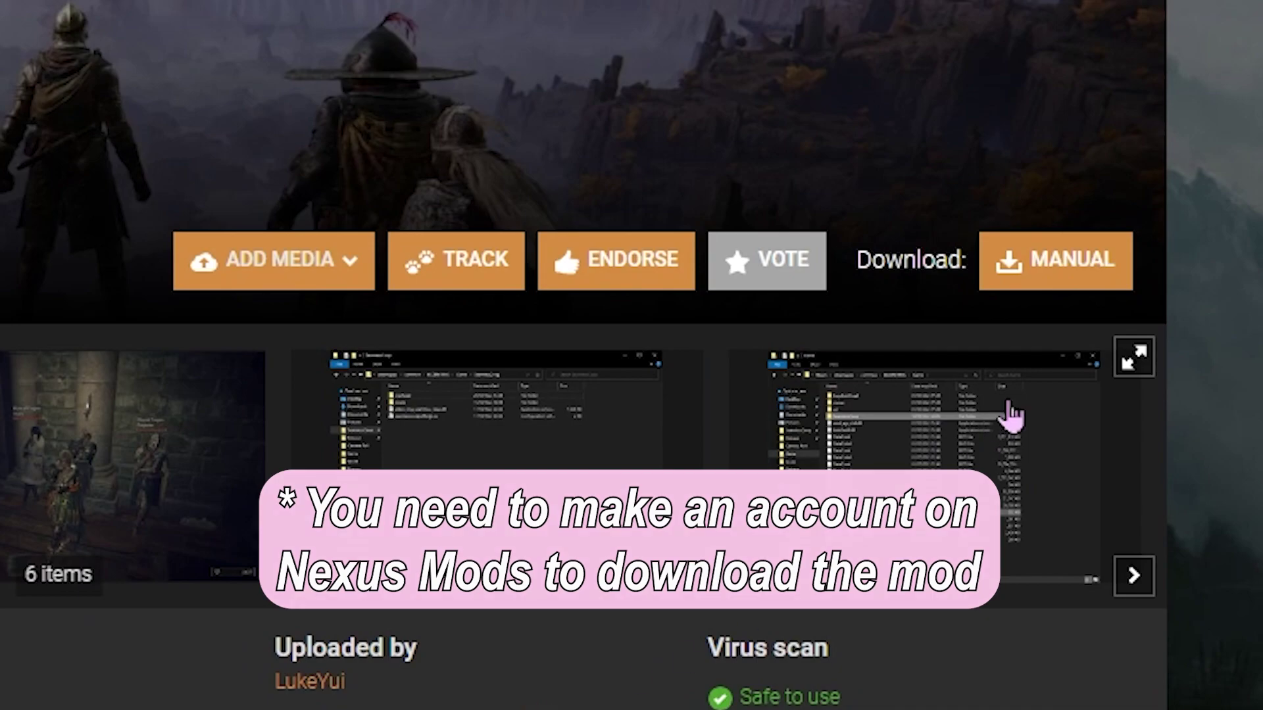
Download the Seamless Co-op BETA 1.5.1 zip via the free slow download, then open File Explorer.
{"action": "left_click", "coordinate": [1071, 273]}
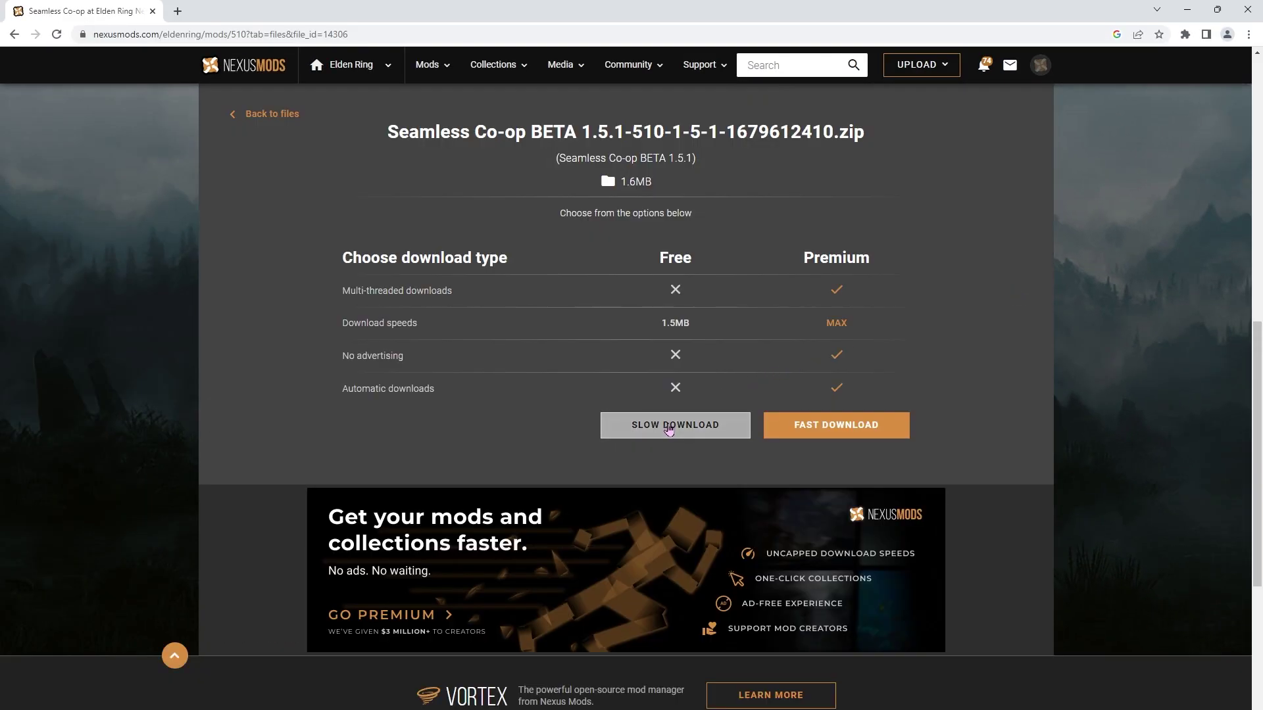
{"action": "left_click", "coordinate": [671, 424]}
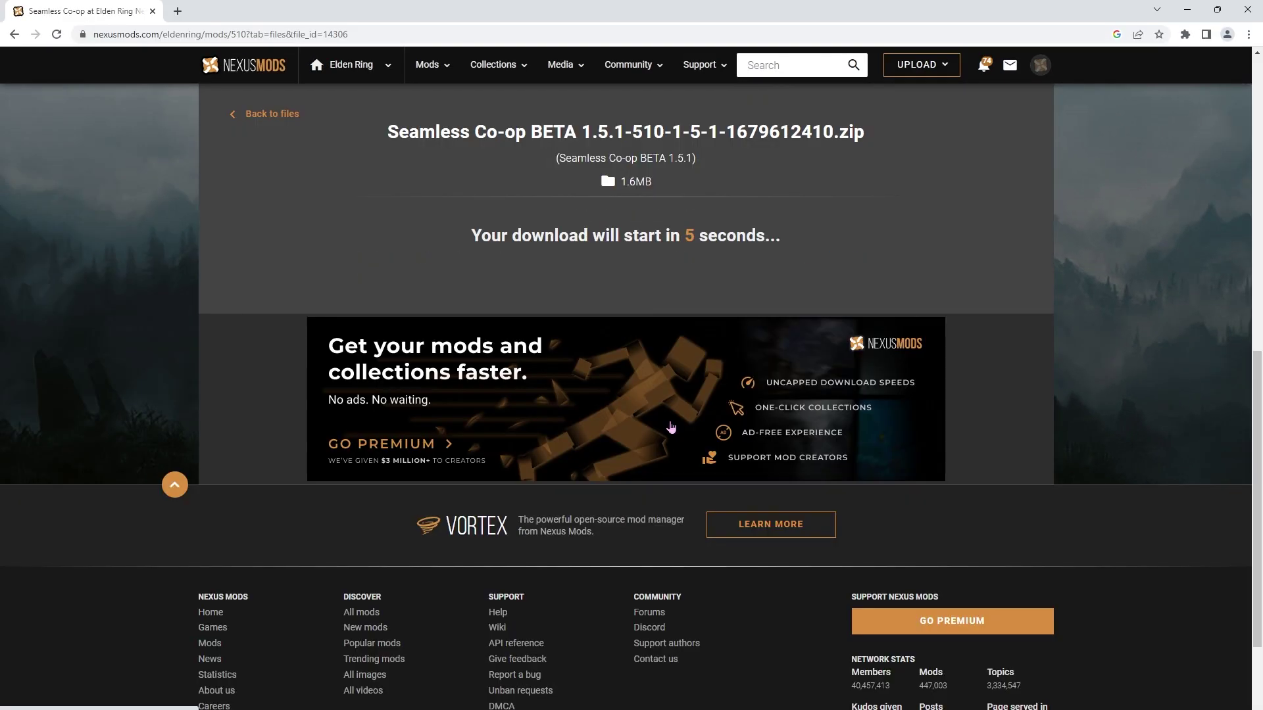
{"action": "key", "text": "super+e"}
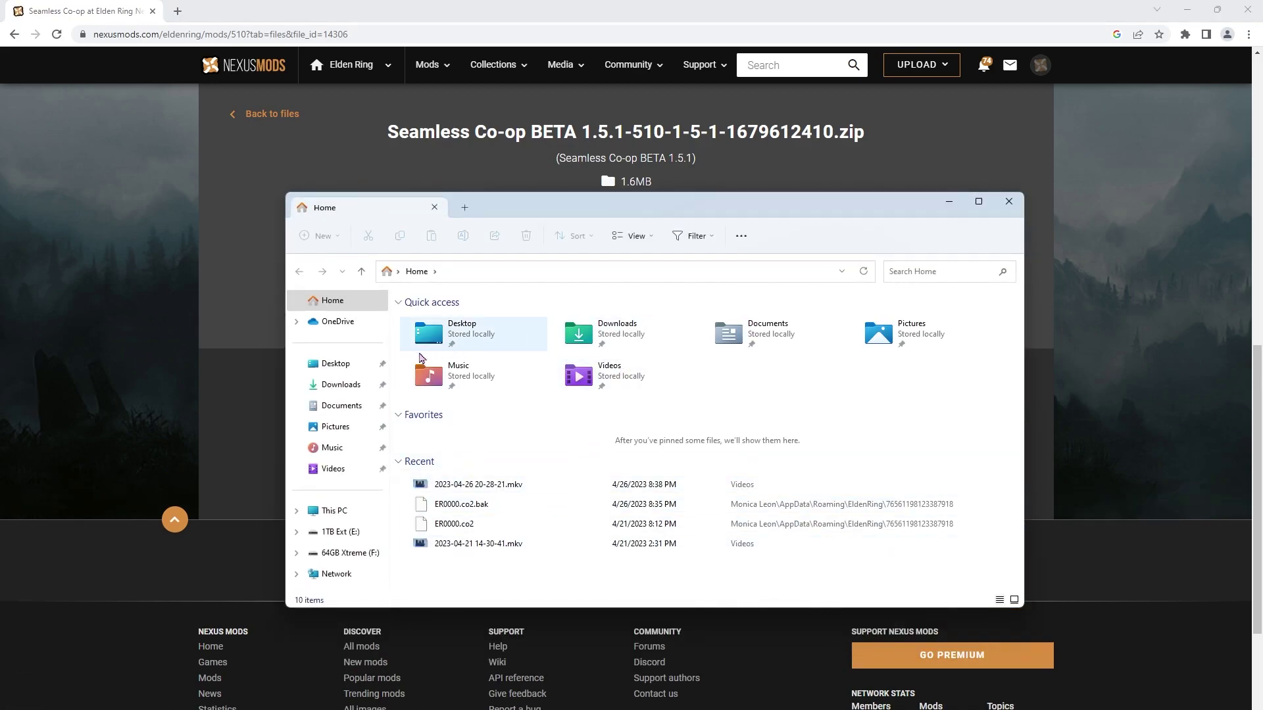
Move the Seamless Co-op zip from the Downloads folder onto the desktop.
{"action": "left_click", "coordinate": [342, 386]}
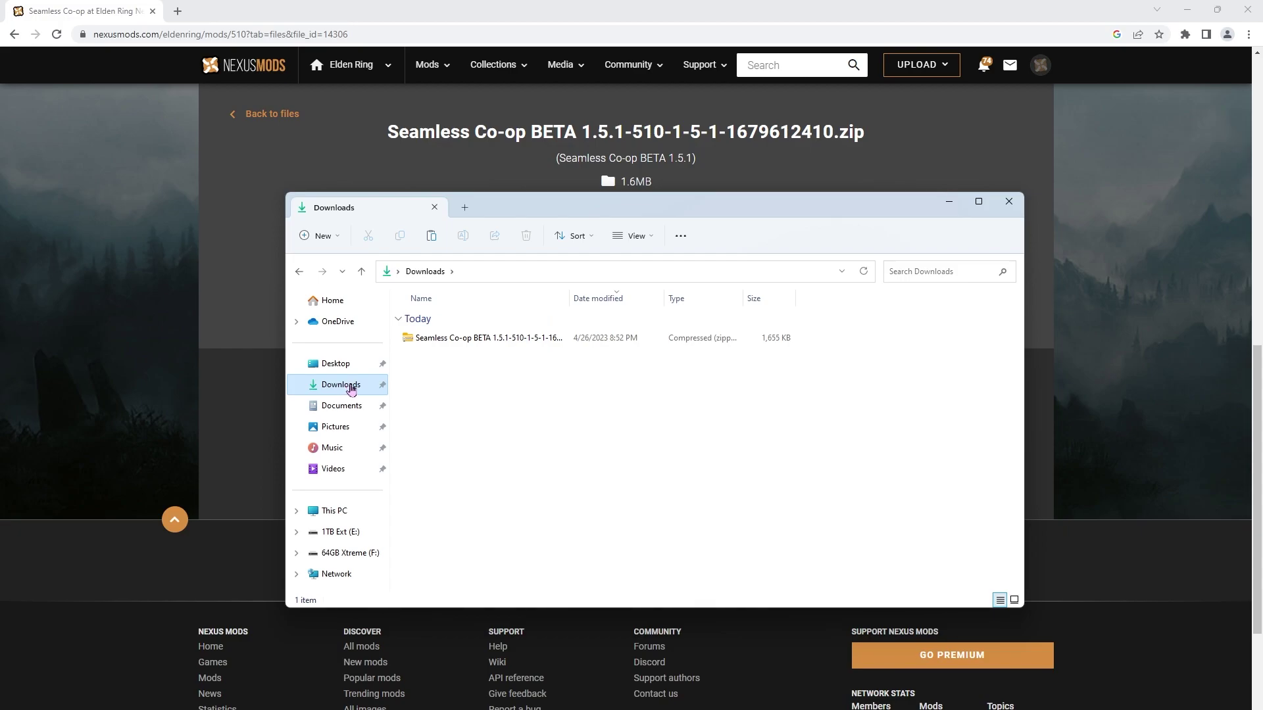
{"action": "left_click", "coordinate": [1167, 10]}
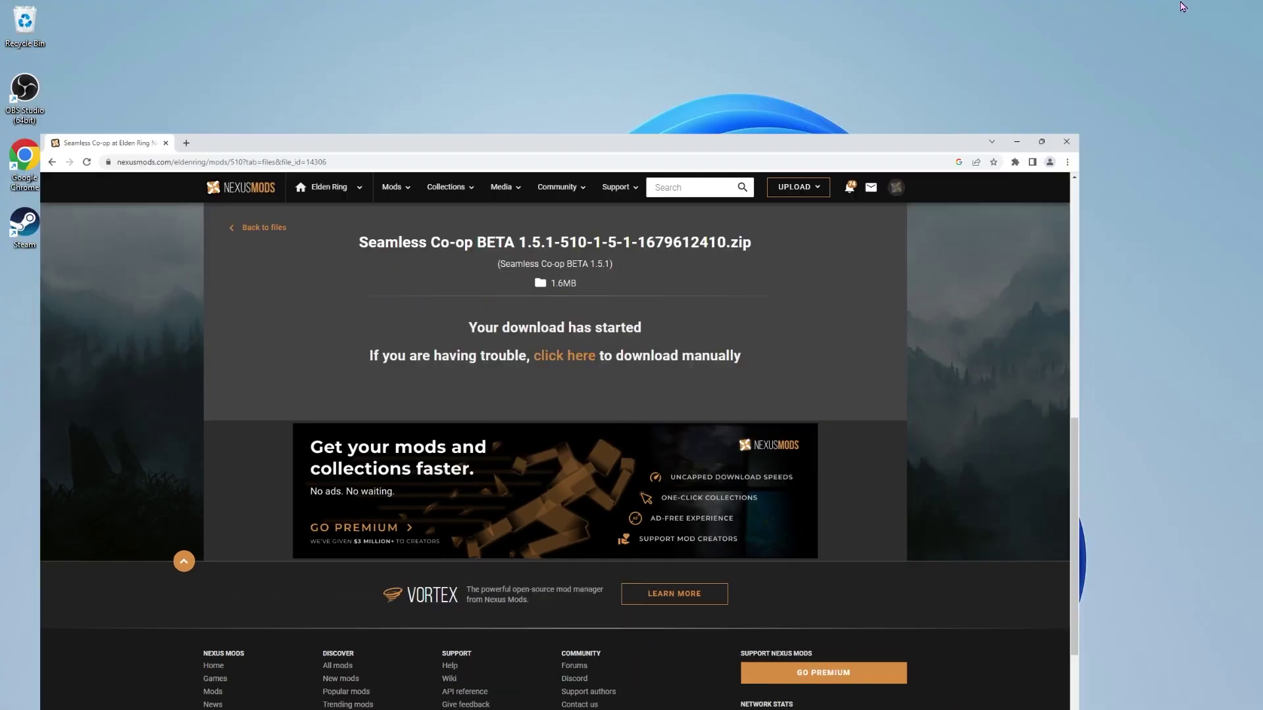
{"action": "left_click_drag", "start_coordinate": [503, 342], "coordinate": [169, 329]}
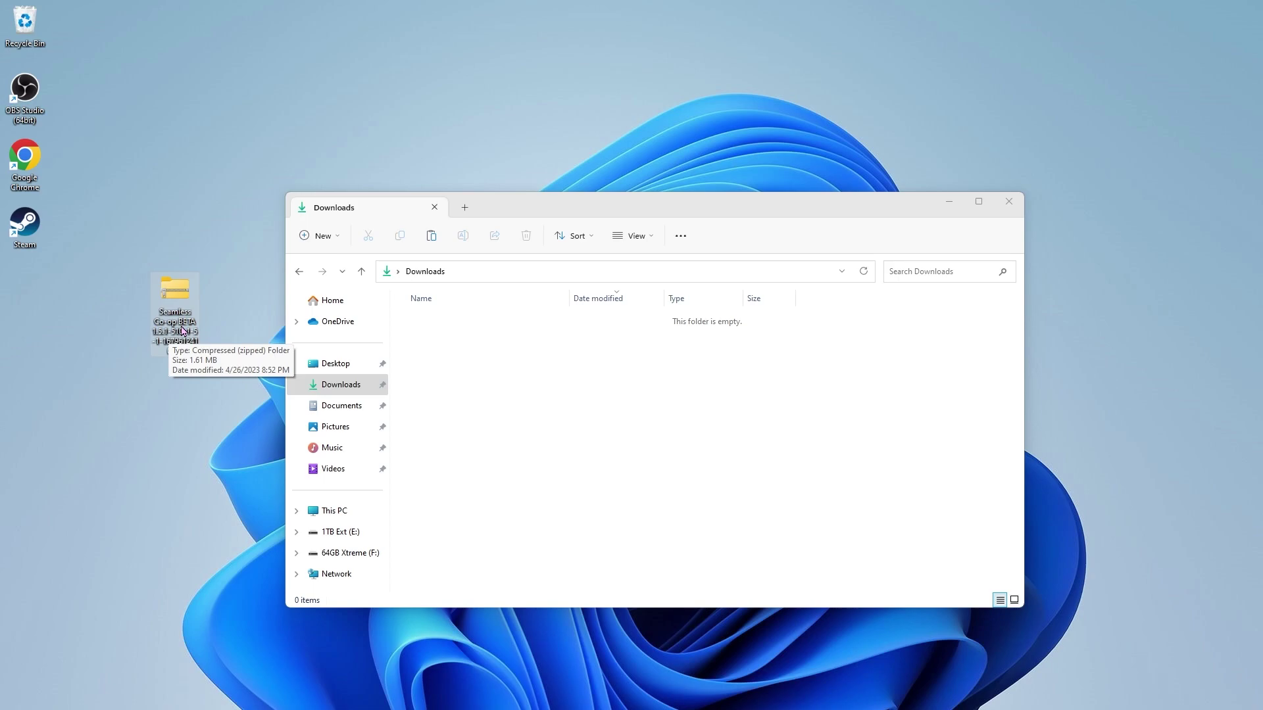
{"action": "right_click", "coordinate": [183, 330]}
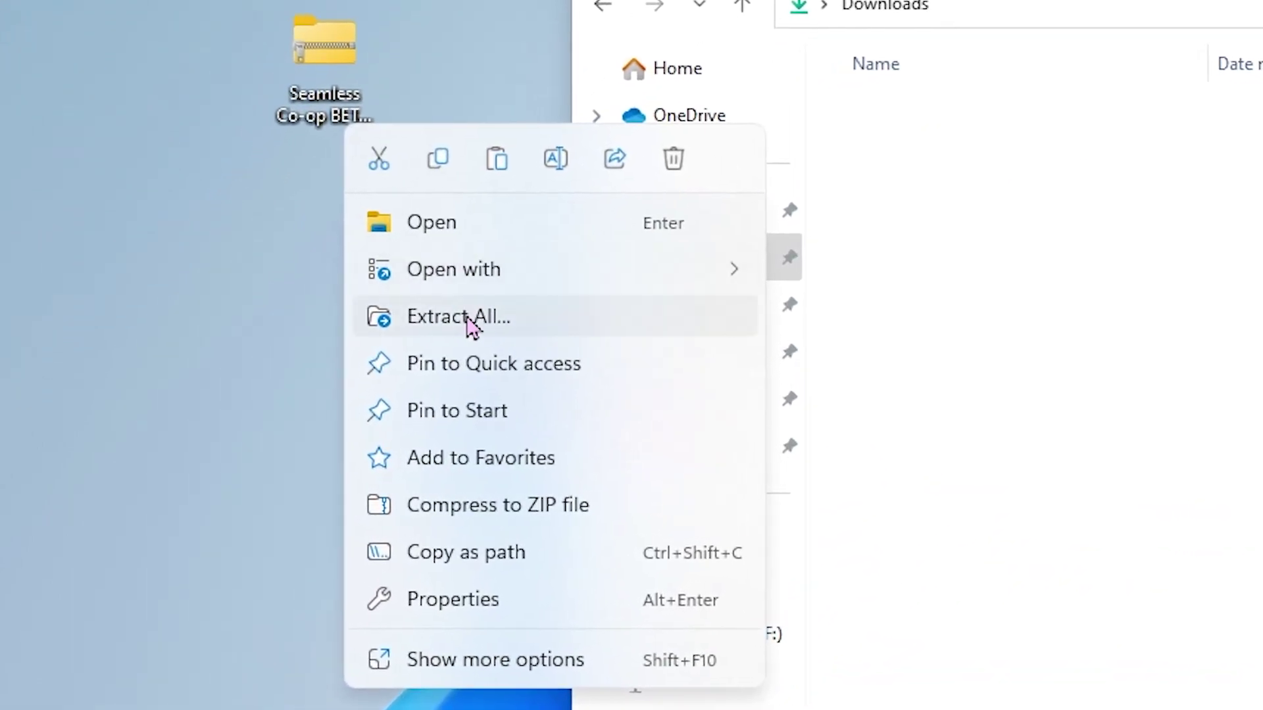
{"action": "left_click", "coordinate": [468, 318]}
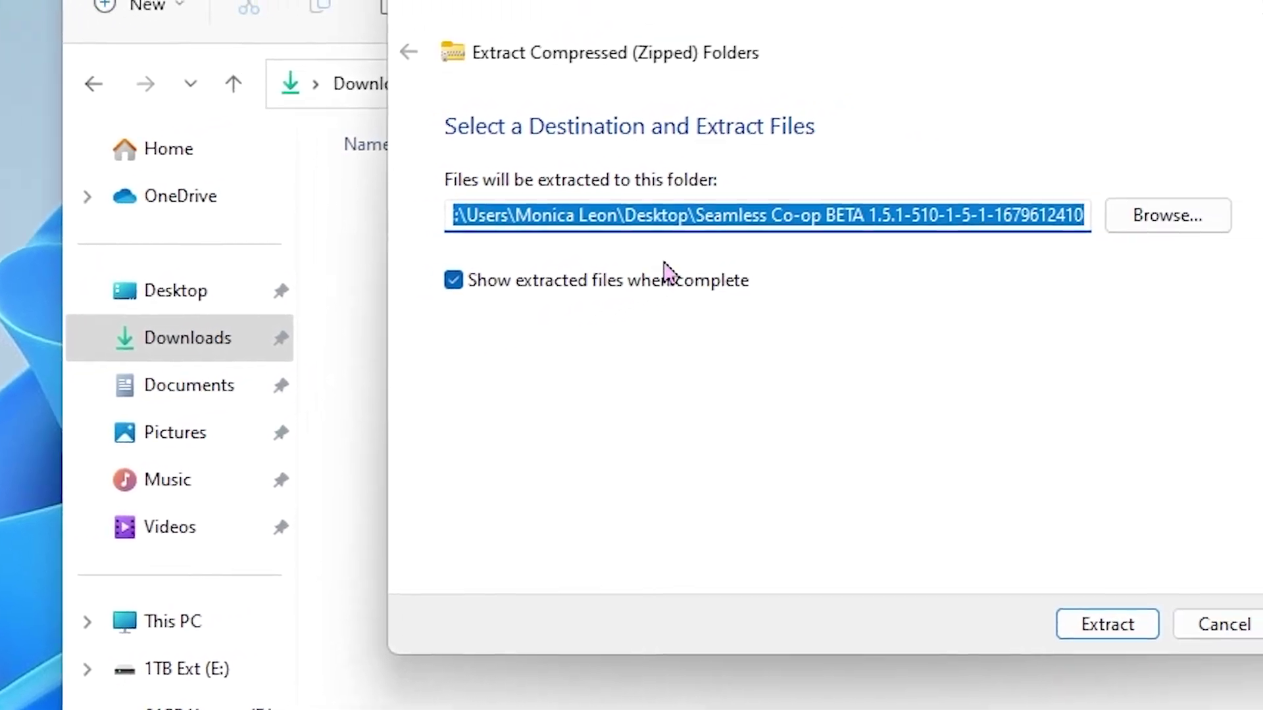
{"action": "left_click", "coordinate": [627, 214]}
{"action": "left_click_drag", "start_coordinate": [597, 217], "coordinate": [688, 219]}
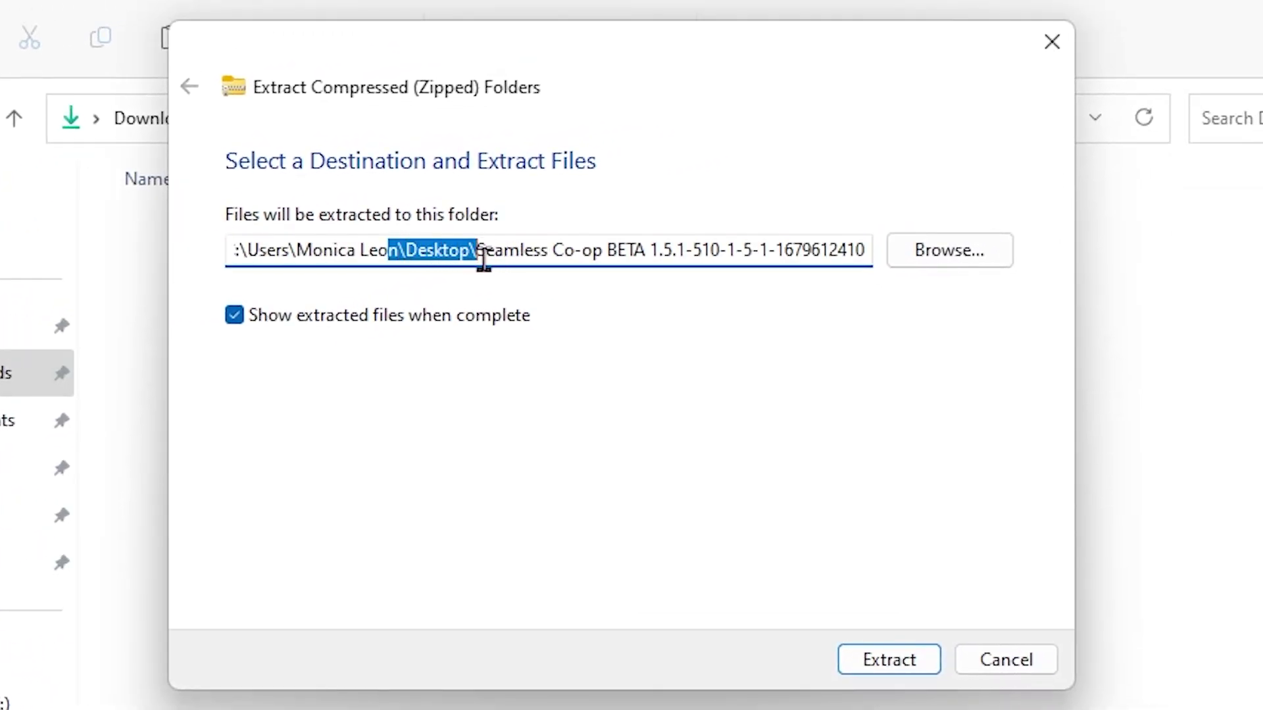
{"action": "left_click", "coordinate": [454, 253]}
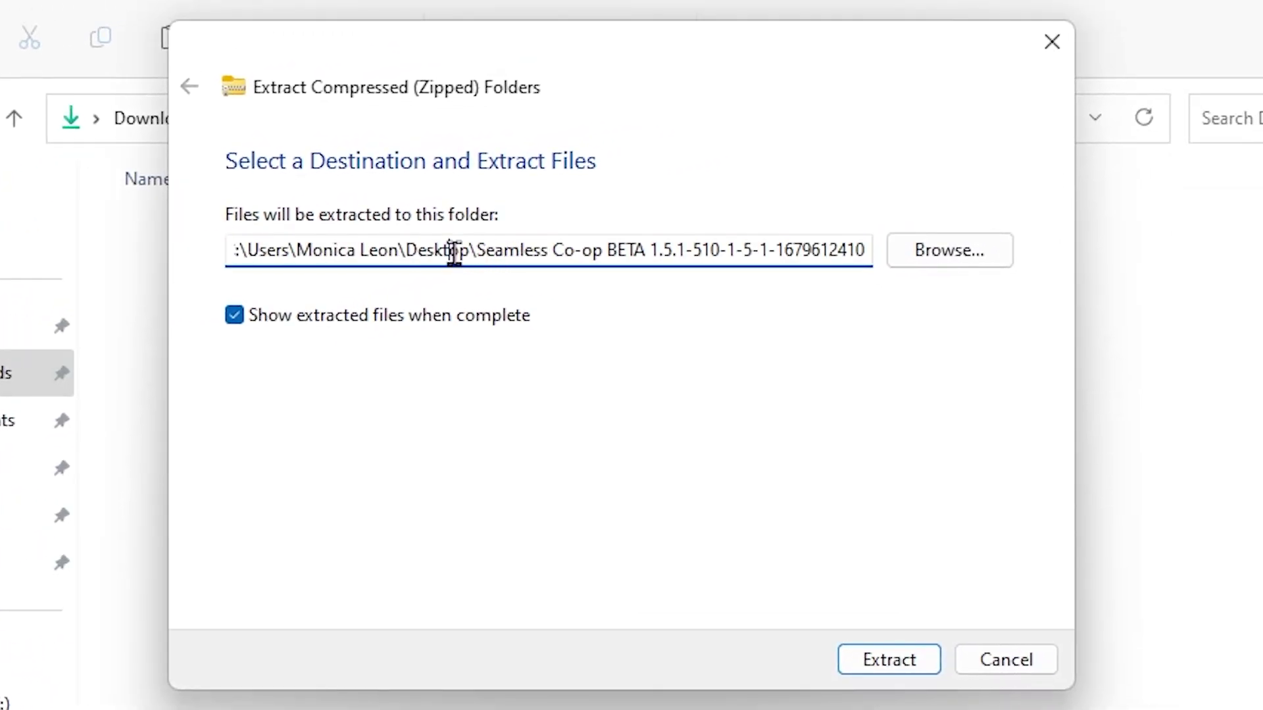
{"action": "left_click", "coordinate": [888, 653]}
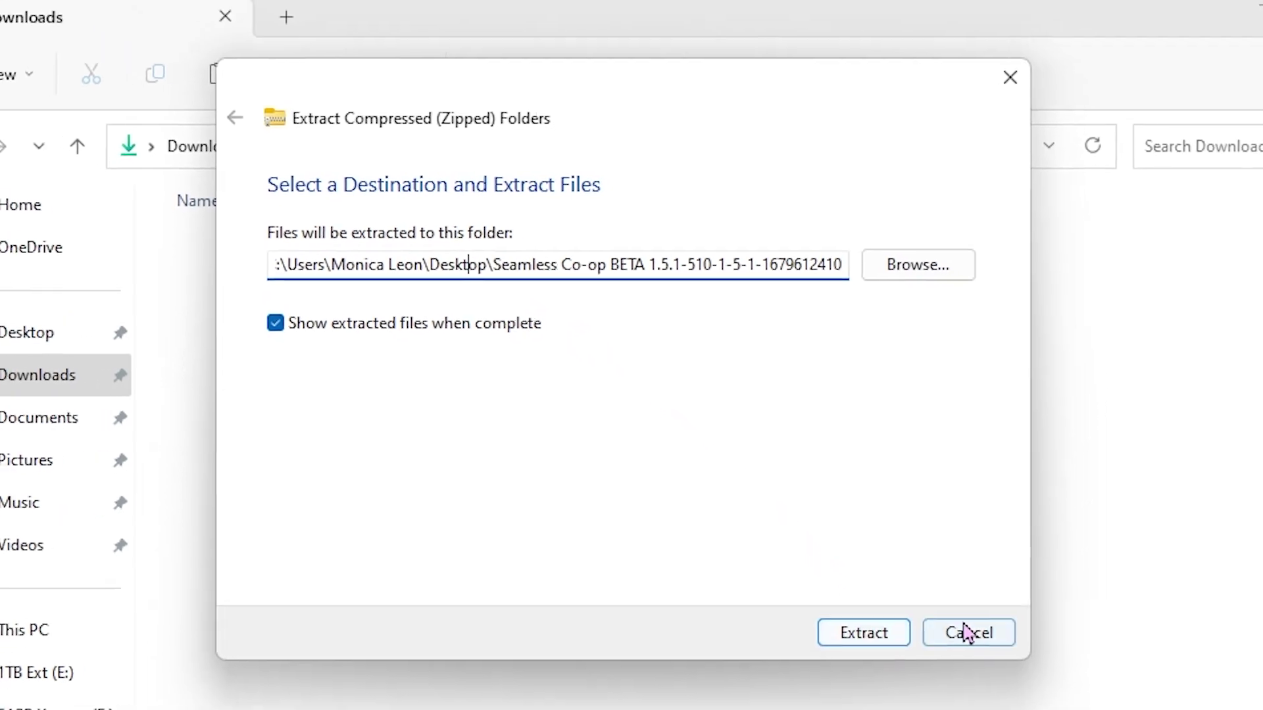
{"action": "left_click", "coordinate": [1006, 659]}
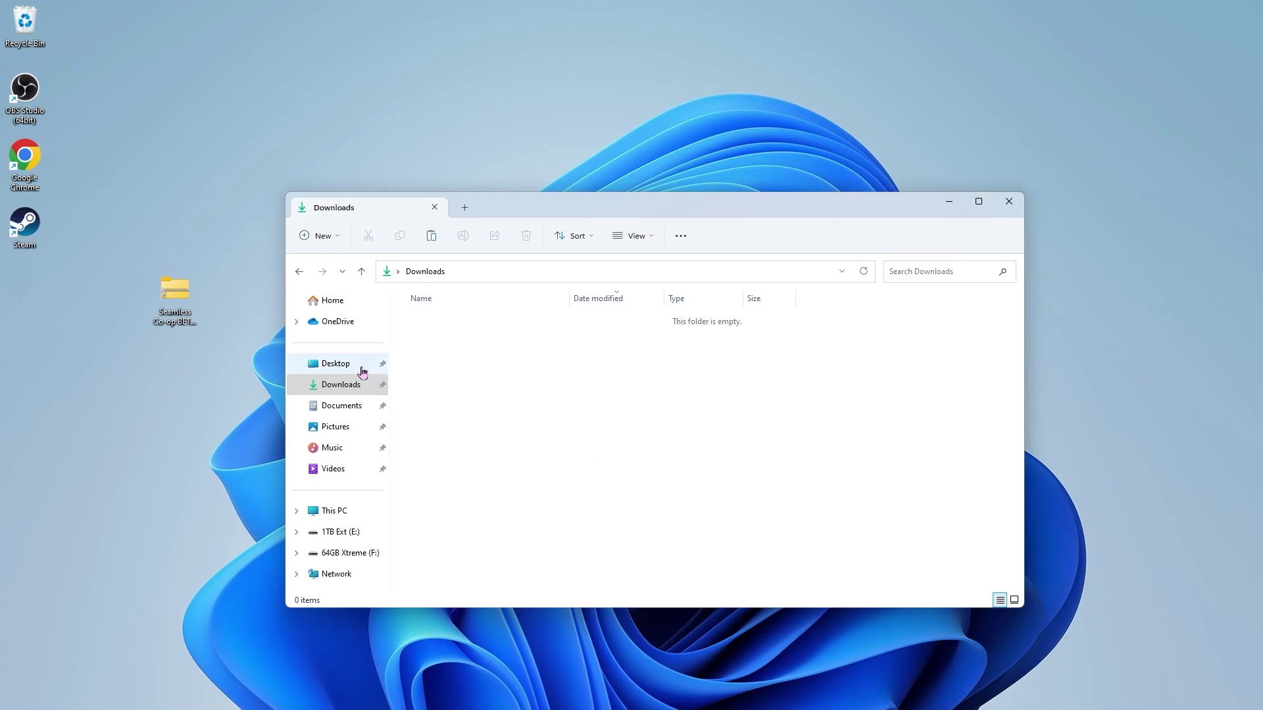
Extract the zip onto the desktop with 7-Zip Extract Here, then select the SeamlessCoop folder and launcher.
{"action": "right_click", "coordinate": [165, 300]}
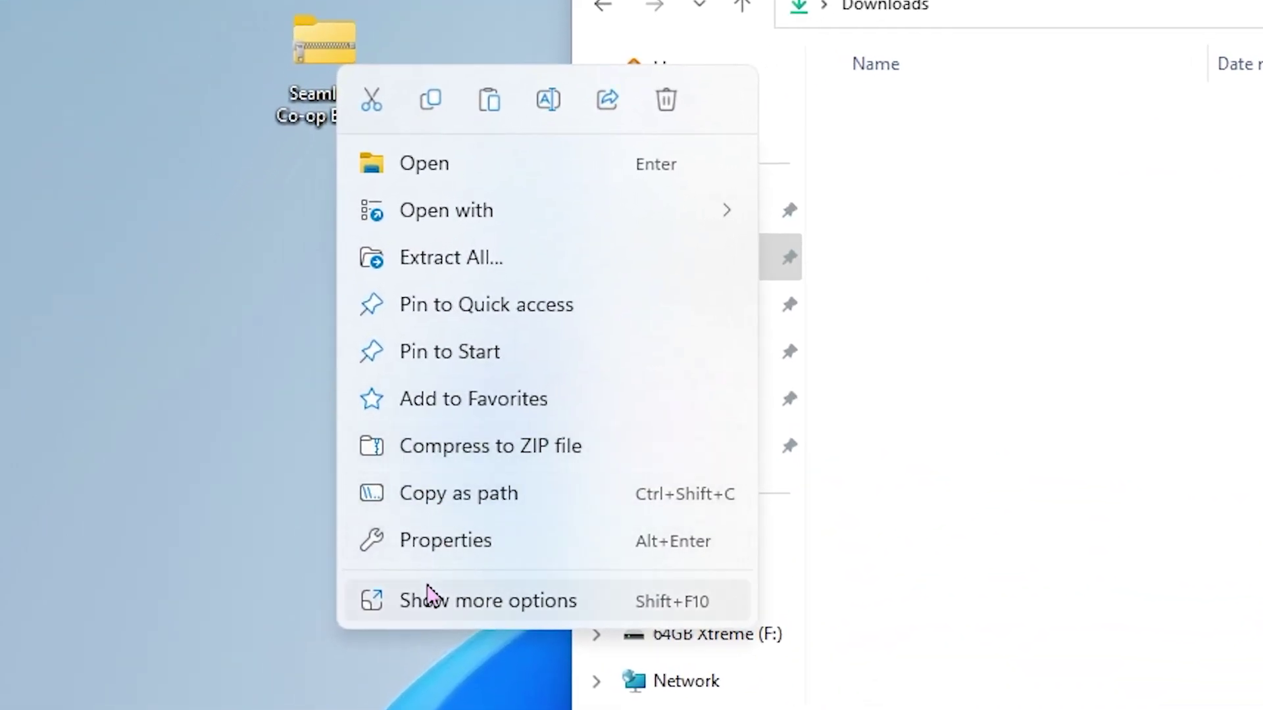
{"action": "left_click", "coordinate": [426, 599]}
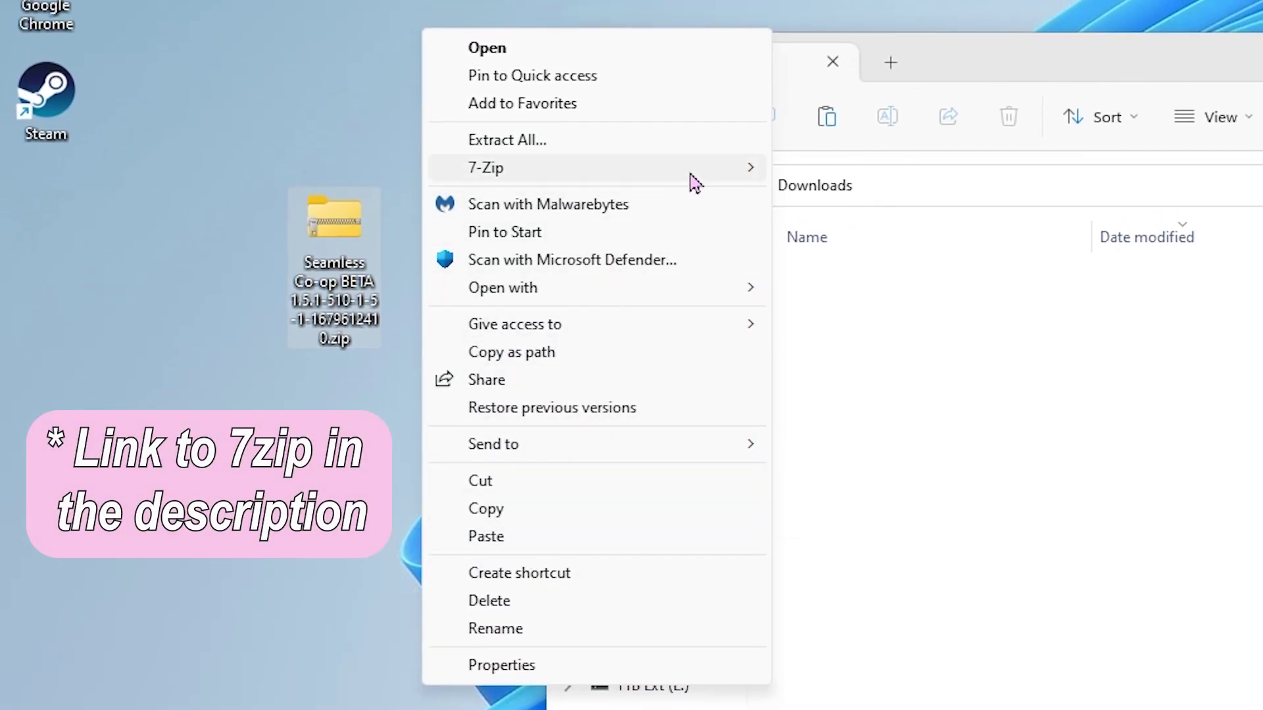
{"action": "mouse_move", "coordinate": [695, 183]}
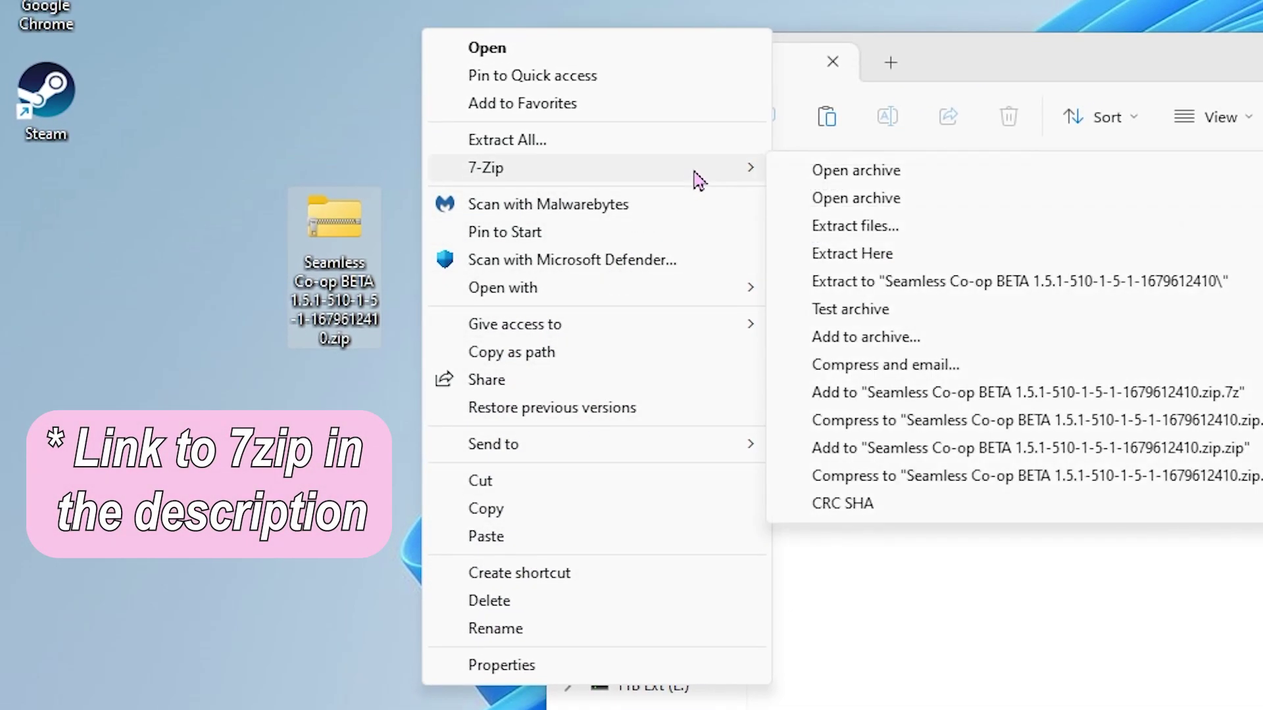
{"action": "left_click", "coordinate": [860, 255]}
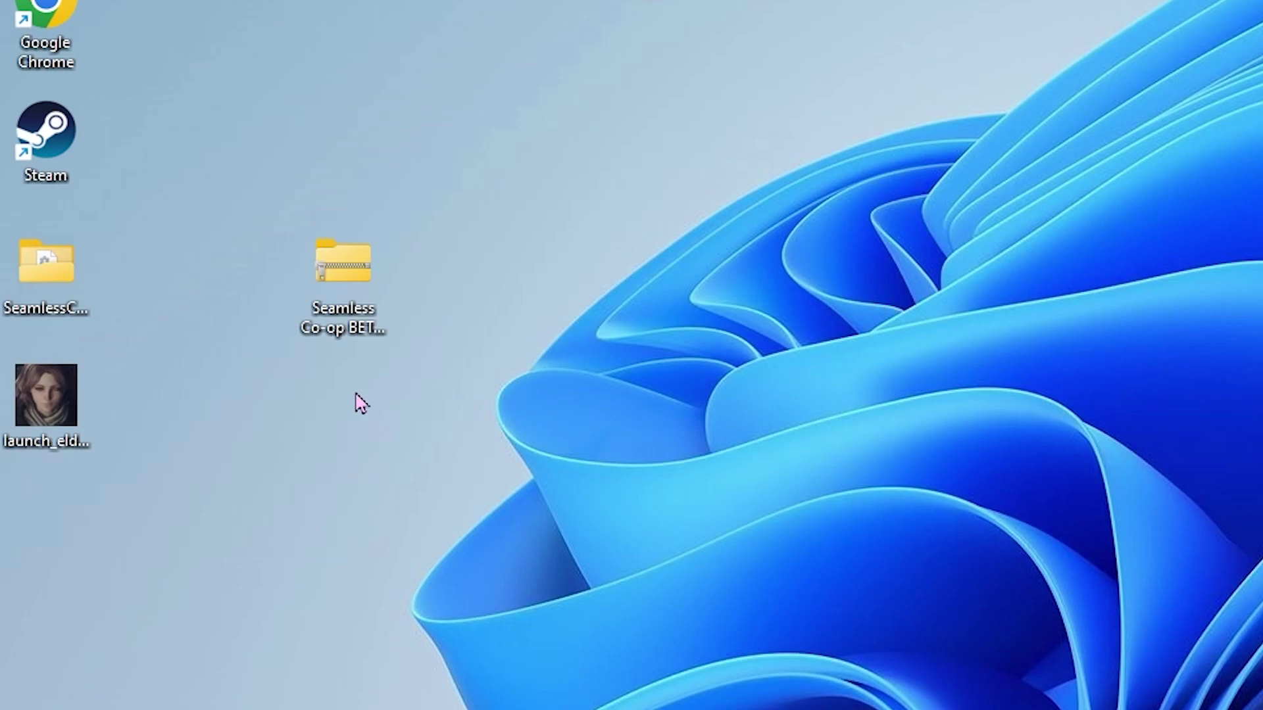
{"action": "left_click_drag", "start_coordinate": [169, 501], "coordinate": [13, 243]}
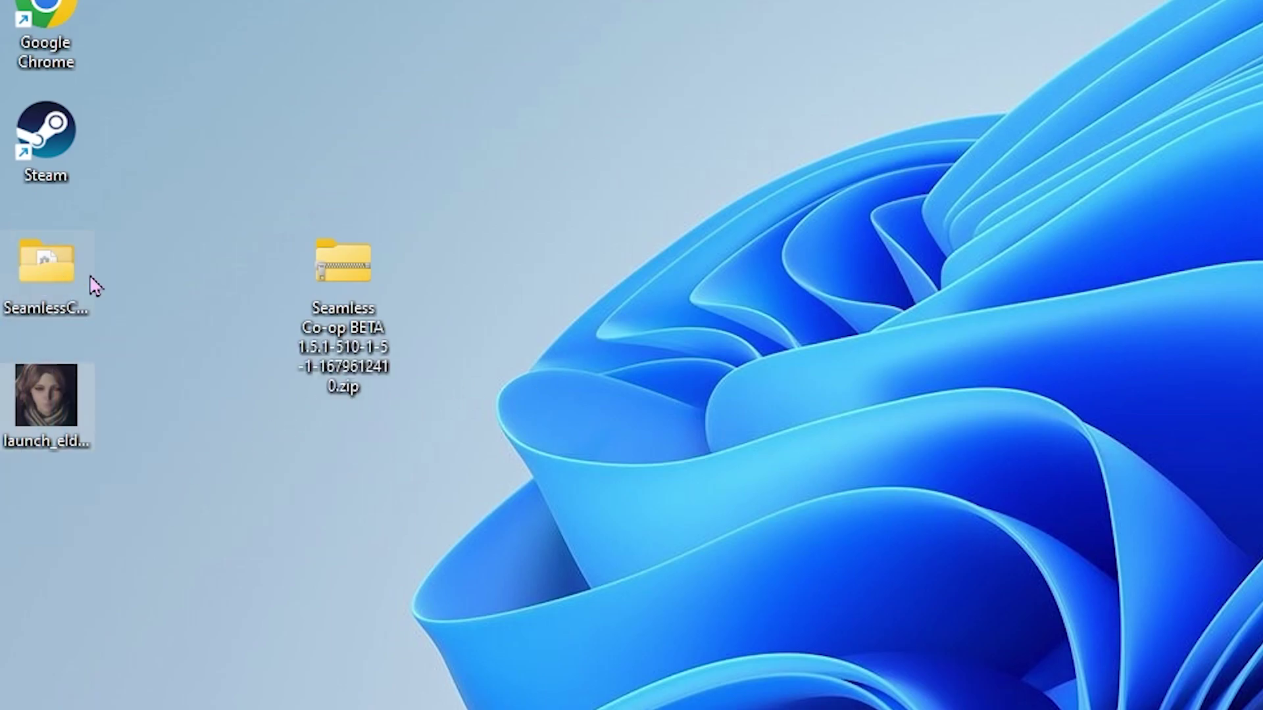
Open ELDEN RING's installation folder from the Steam library via Manage > Browse local files.
{"action": "left_click", "coordinate": [151, 311]}
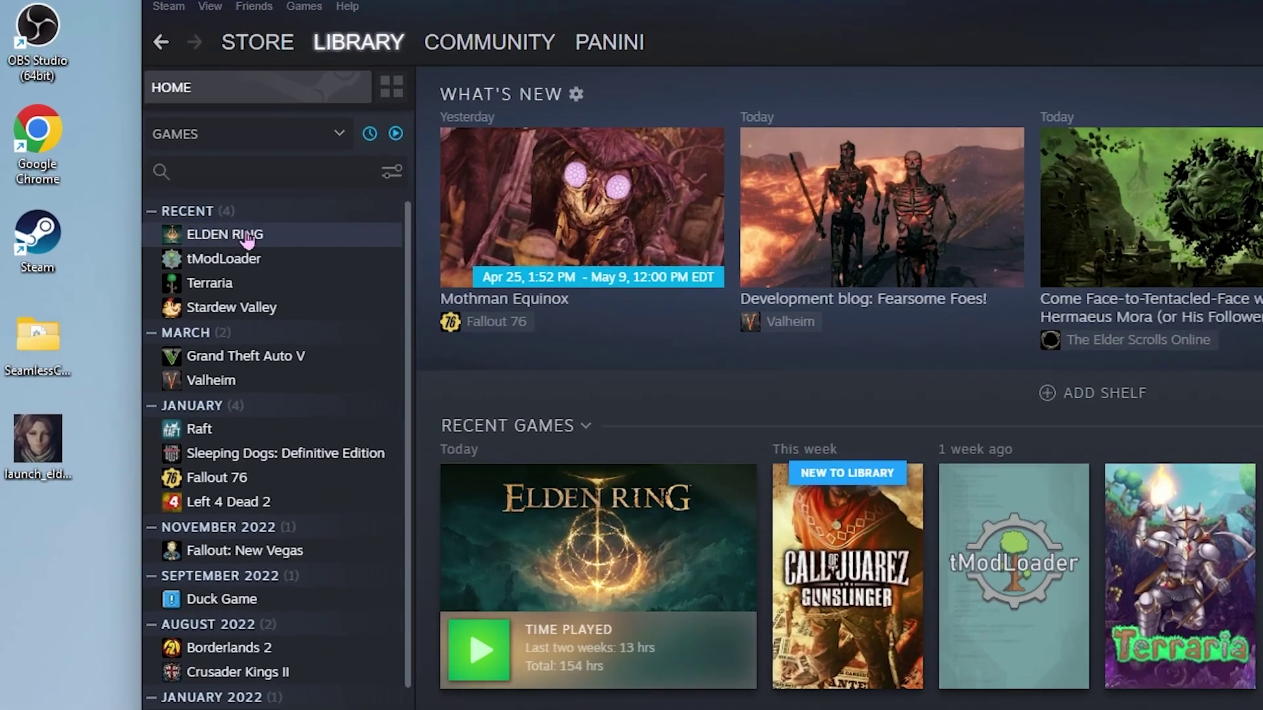
{"action": "right_click", "coordinate": [248, 238]}
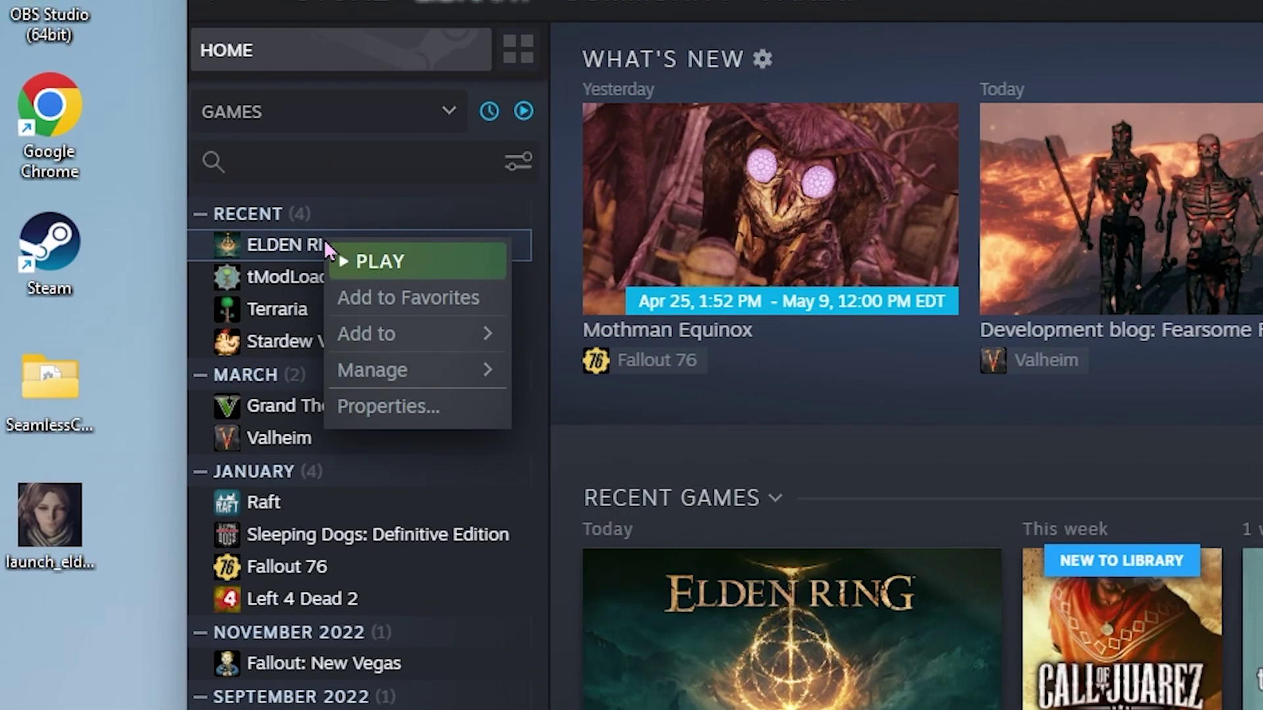
{"action": "mouse_move", "coordinate": [494, 364]}
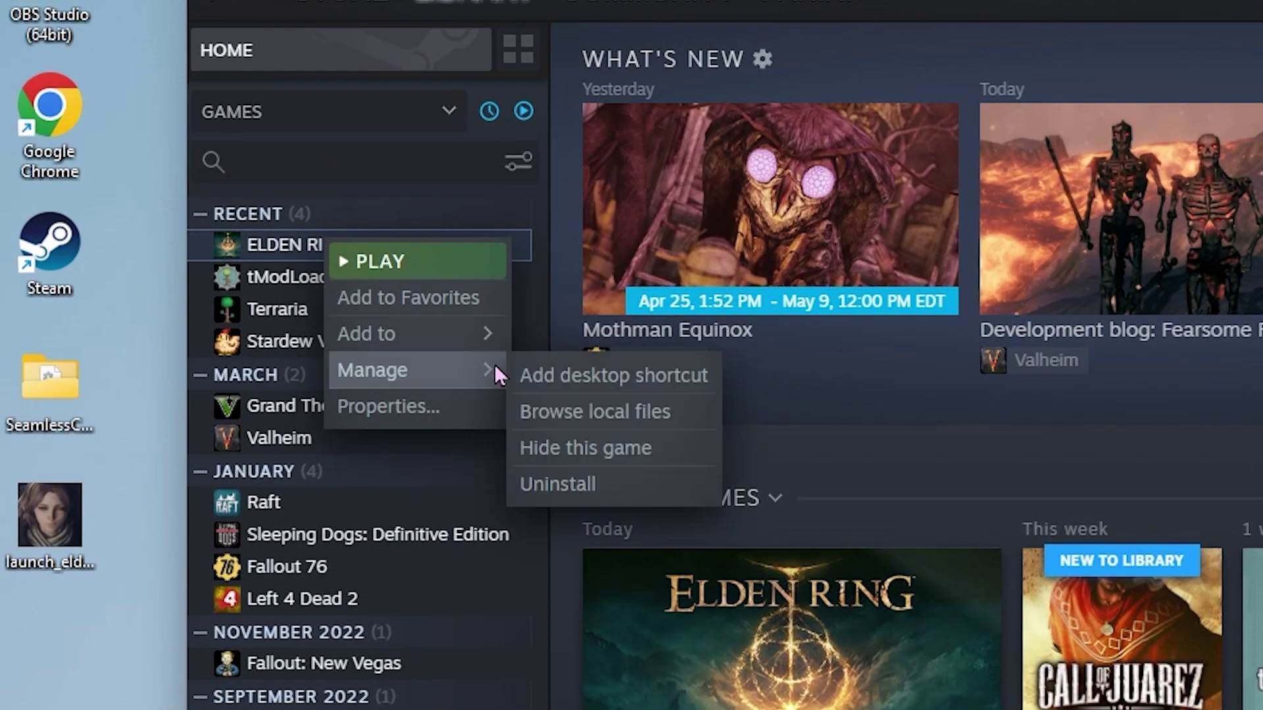
{"action": "left_click", "coordinate": [582, 412]}
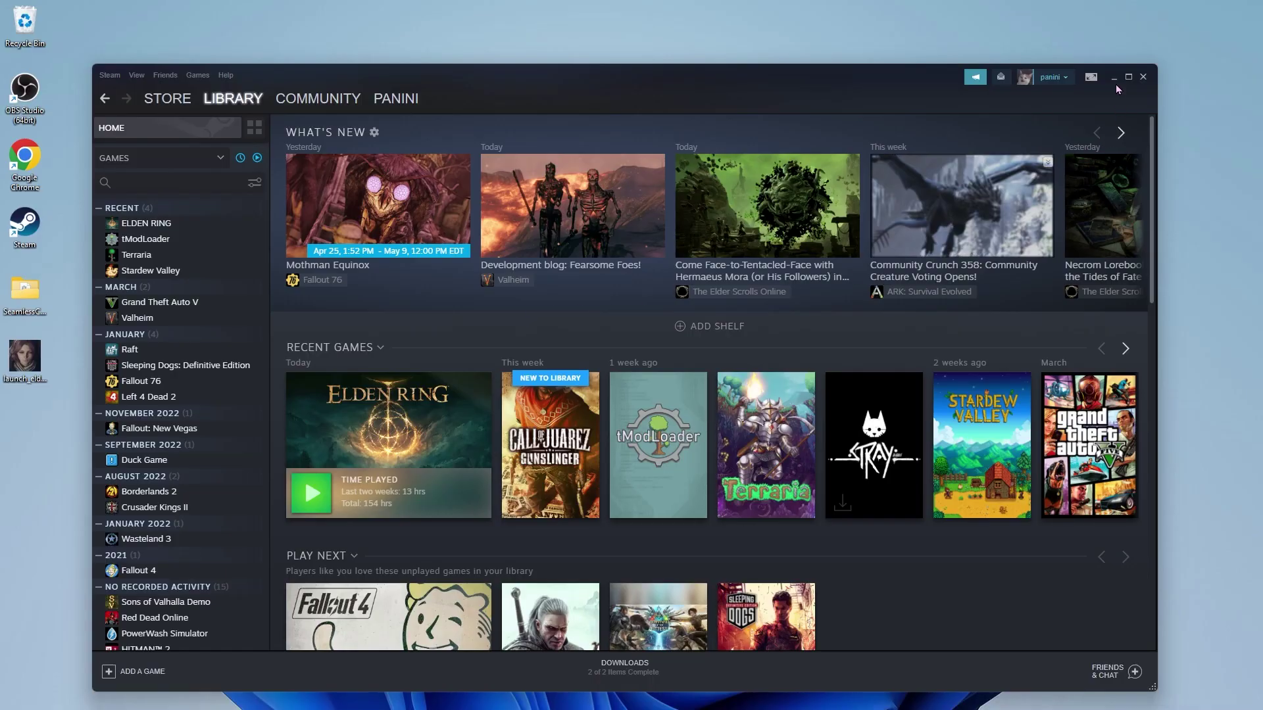
Move the SeamlessCoop folder and launcher from the desktop into the Game folder, replacing the 19 same-named files.
{"action": "left_click", "coordinate": [1114, 78]}
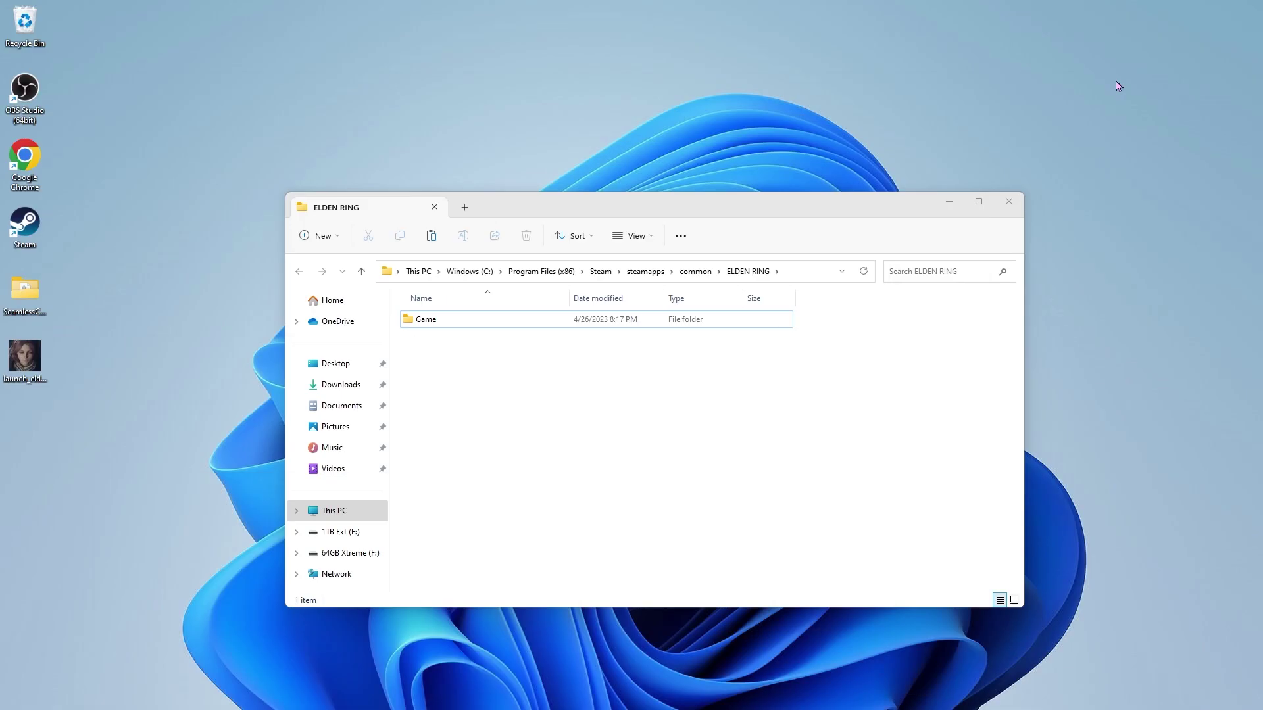
{"action": "double_click", "coordinate": [532, 321]}
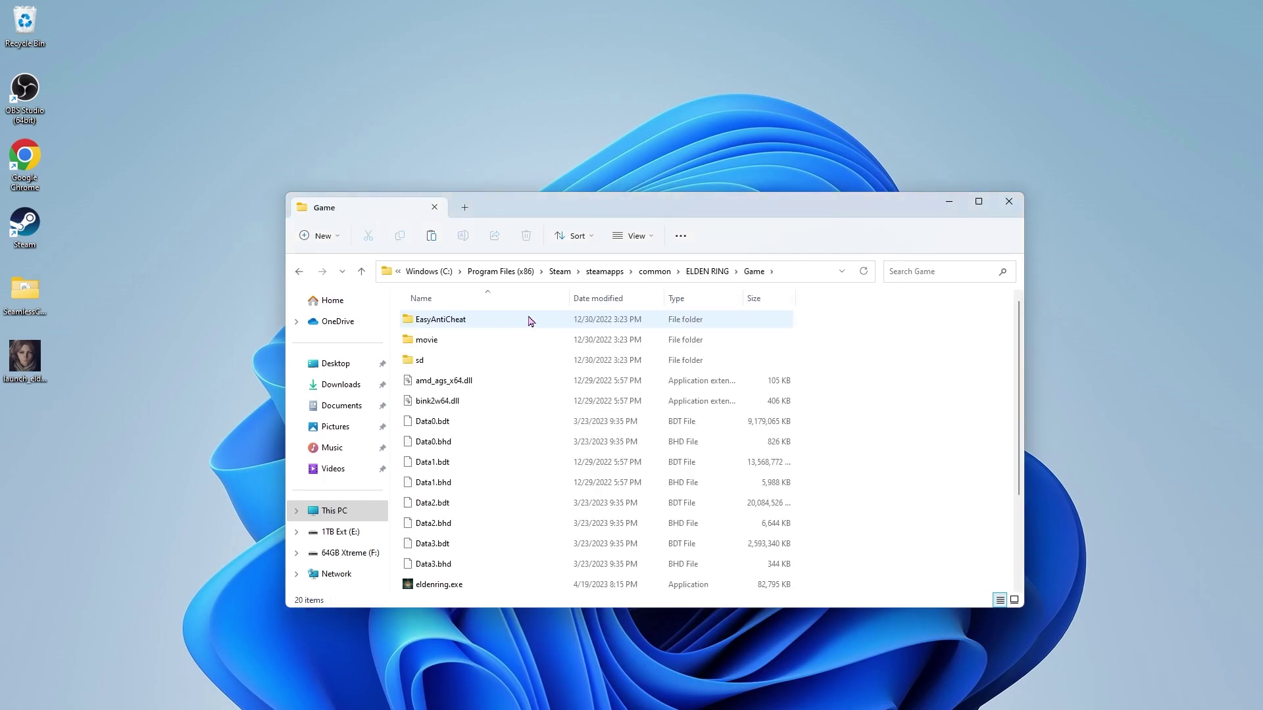
{"action": "left_click_drag", "start_coordinate": [76, 404], "coordinate": [549, 432]}
{"action": "scroll", "coordinate": [550, 431], "scroll_direction": "up", "scroll_amount": 3}
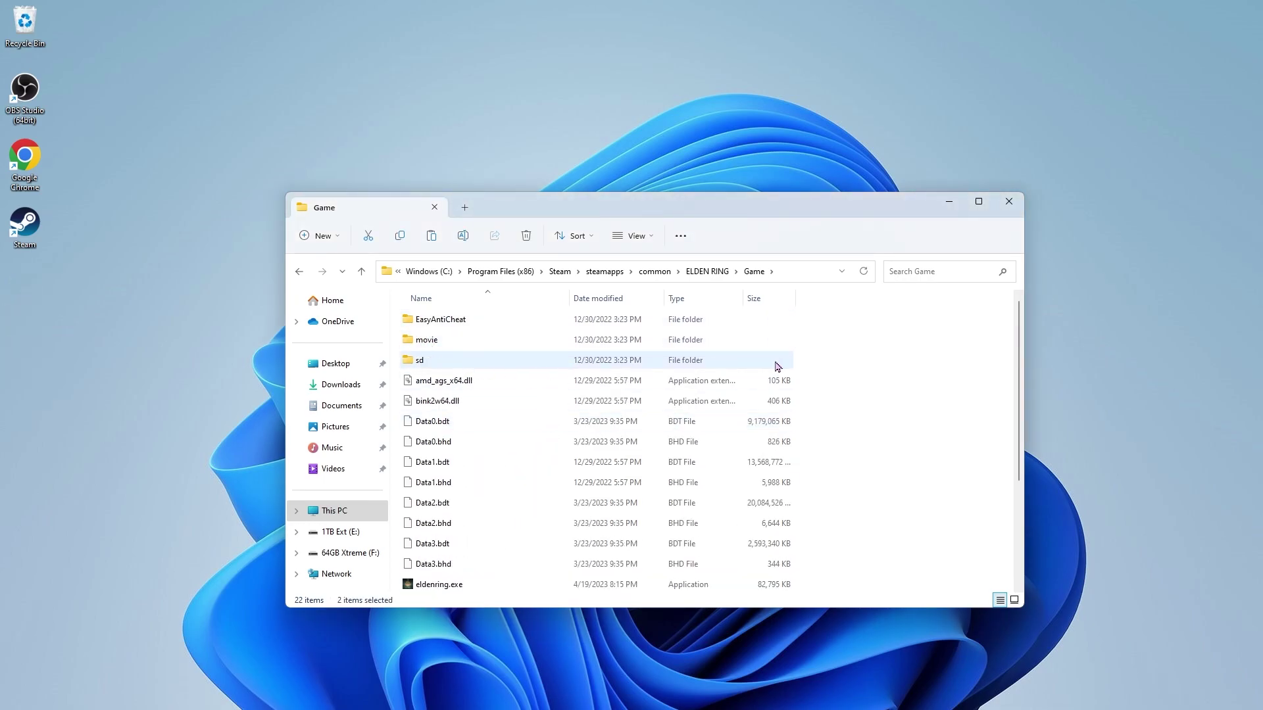
{"action": "left_click", "coordinate": [913, 365]}
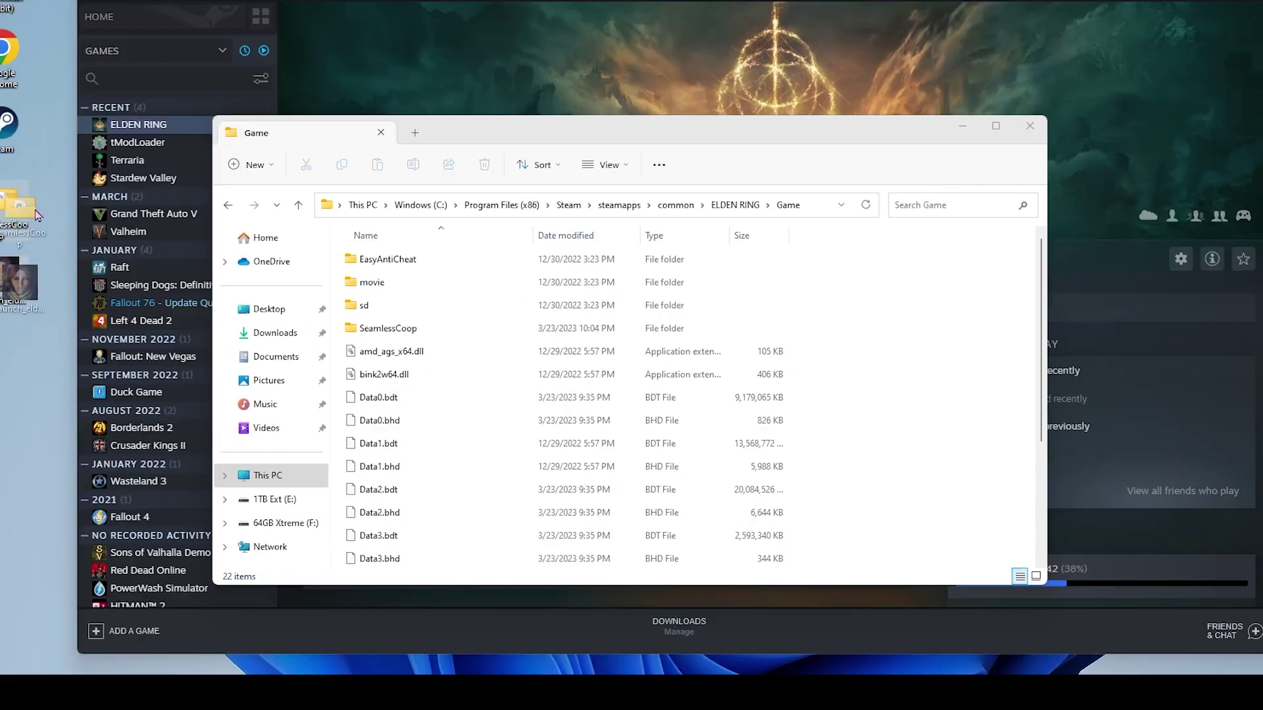
{"action": "left_click_drag", "start_coordinate": [20, 289], "coordinate": [408, 397]}
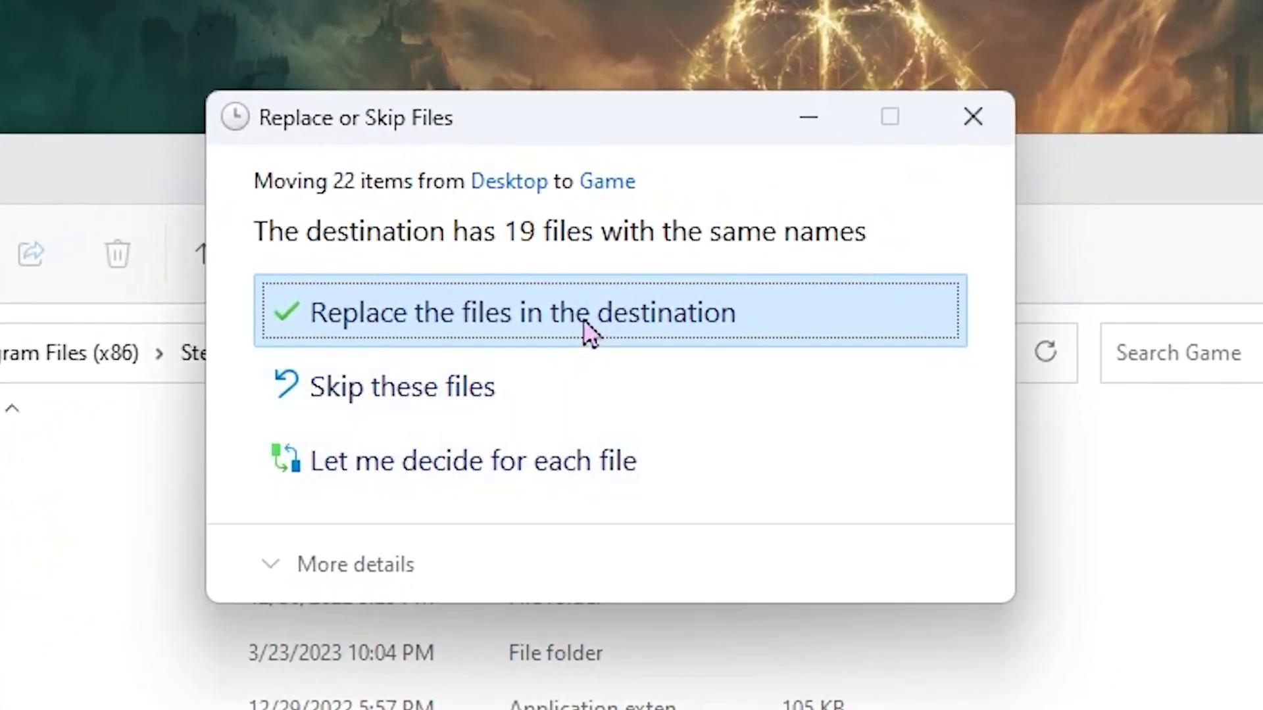
{"action": "left_click", "coordinate": [589, 332]}
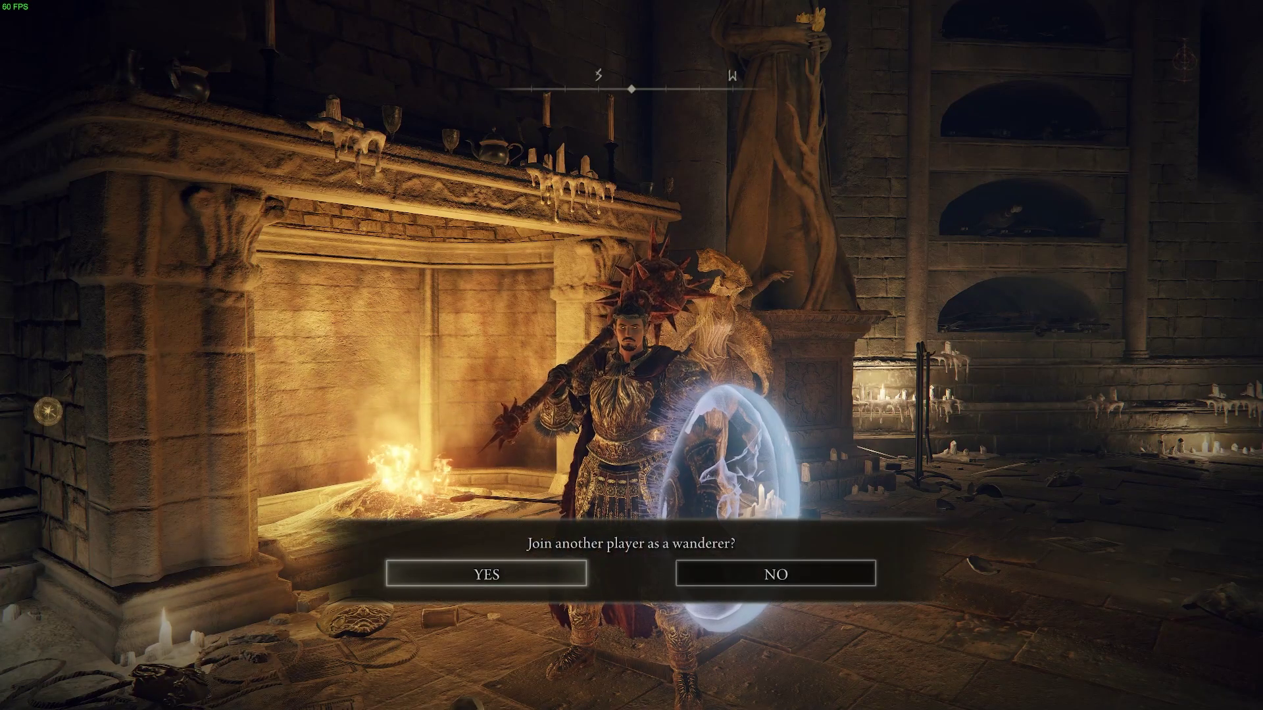
Confirm YES on Elden Ring's 'Join another player as a wanderer?' prompt.
{"action": "key", "text": "e"}
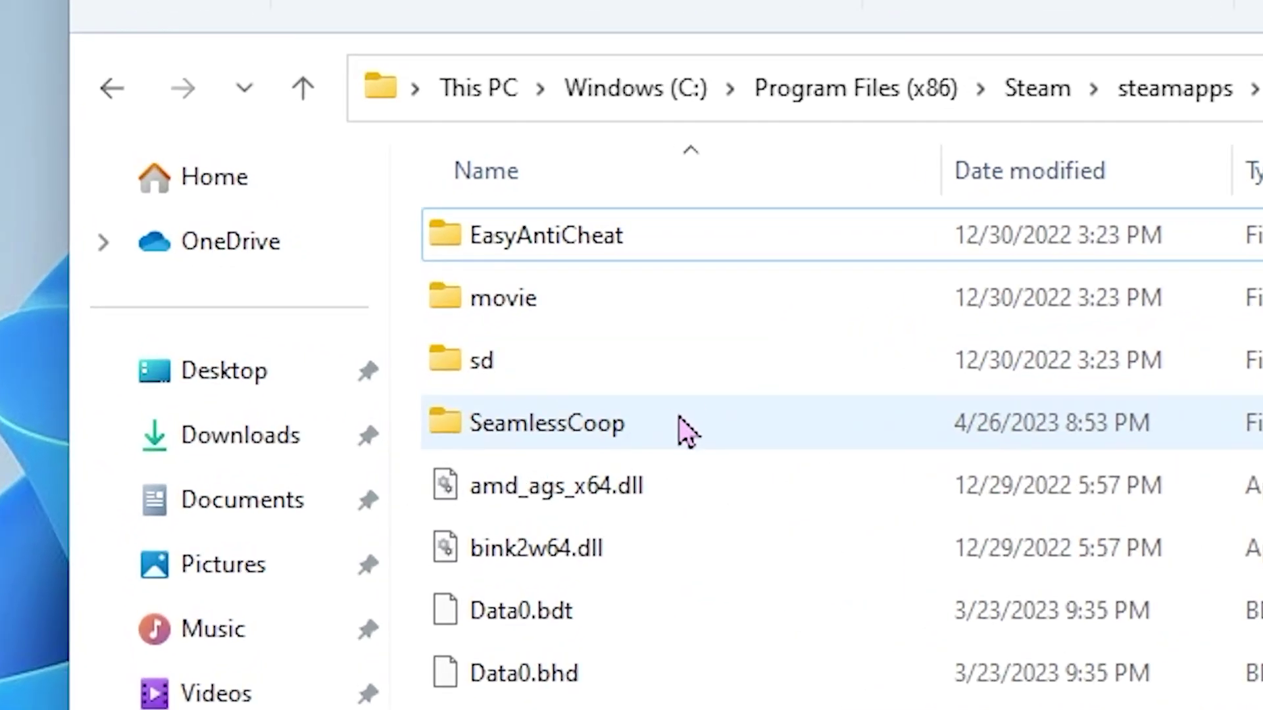
In SeamlessCoop's seamlesscoopsettings.ini, enter a co-op password after 'cooppassword = ' and close Notepad.
{"action": "double_click", "coordinate": [679, 428]}
{"action": "left_click", "coordinate": [709, 438]}
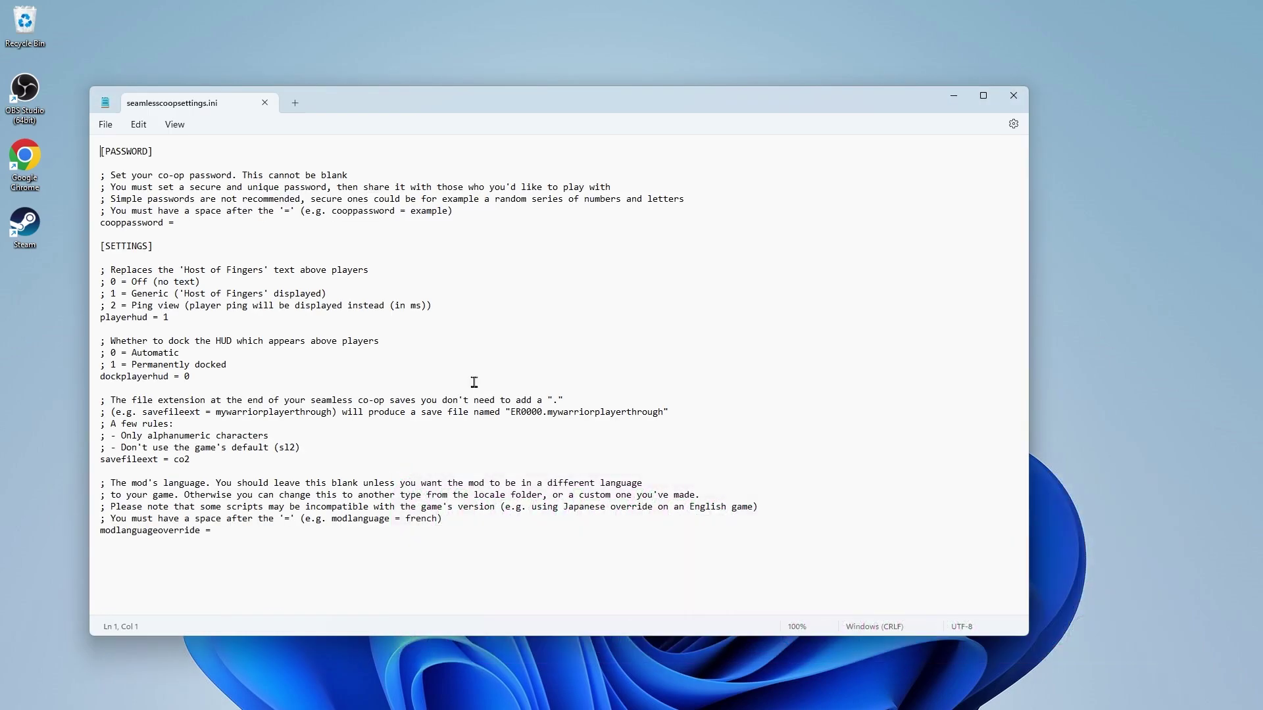
{"action": "type", "text": "ler bear B)"}
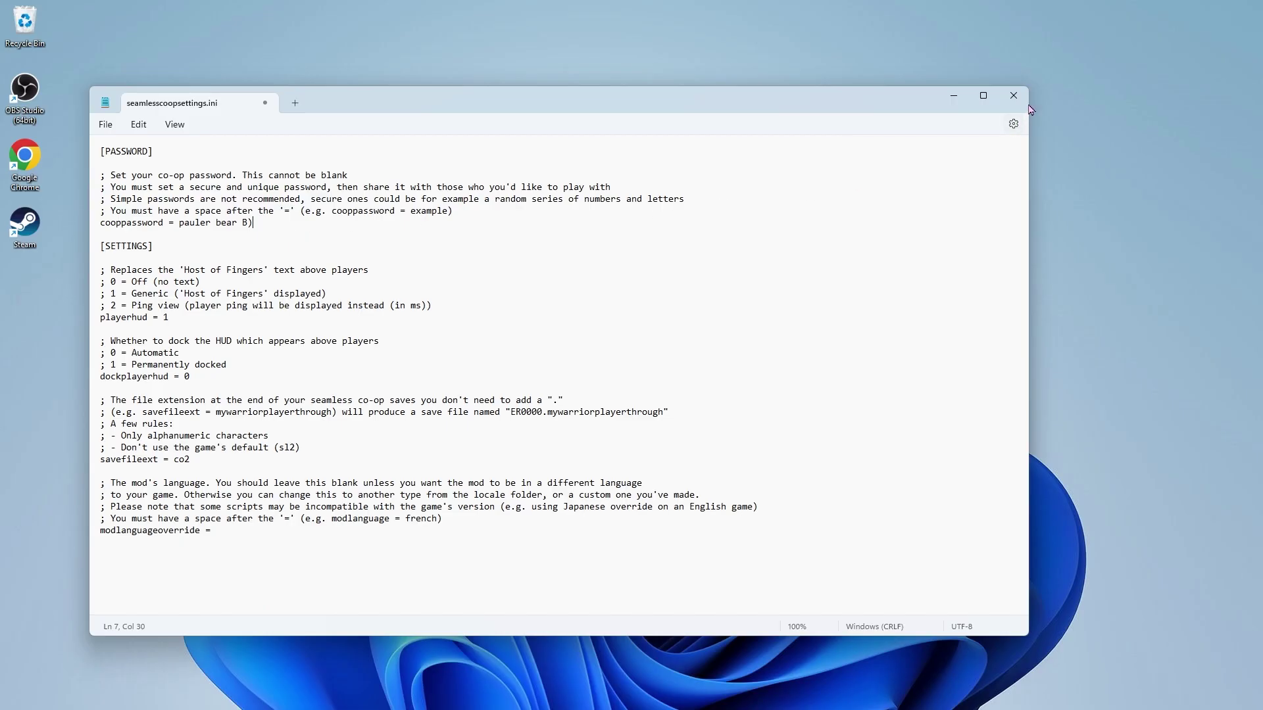
{"action": "left_click", "coordinate": [1017, 99]}
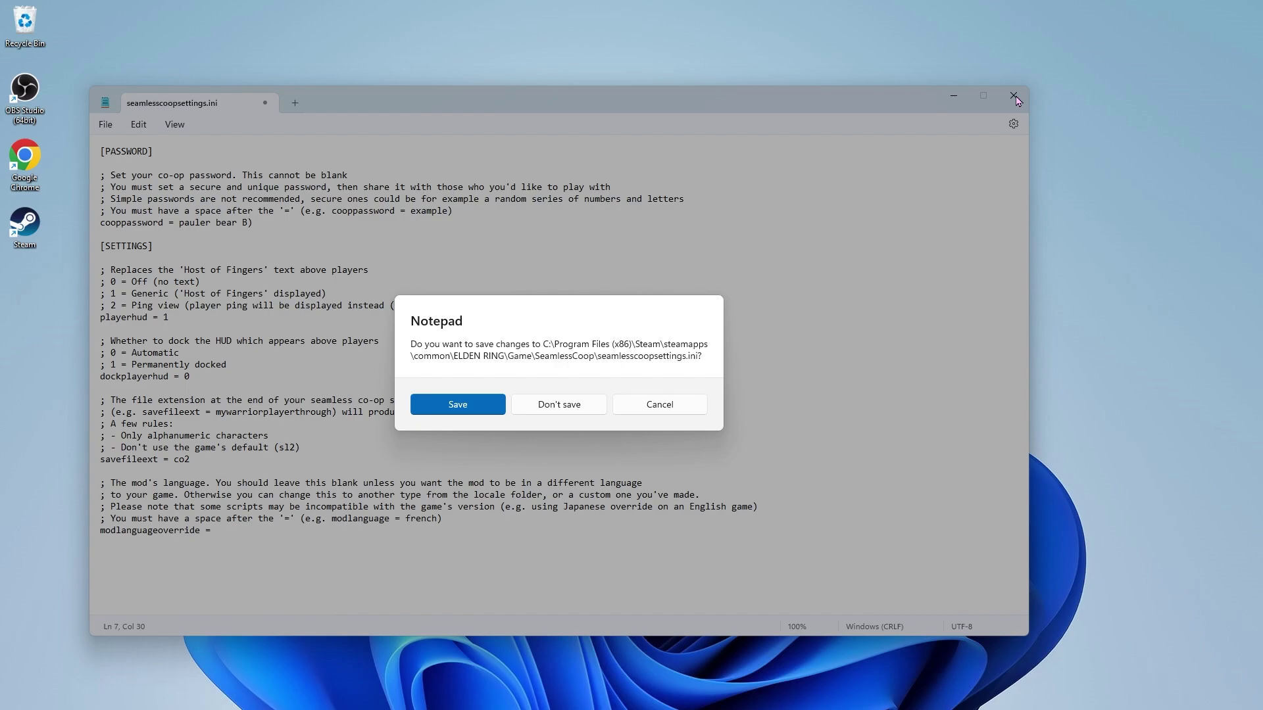
Save the settings file changes and select launch_elden_ring_seamlesscoop.exe back in the Game folder.
{"action": "left_click", "coordinate": [469, 404]}
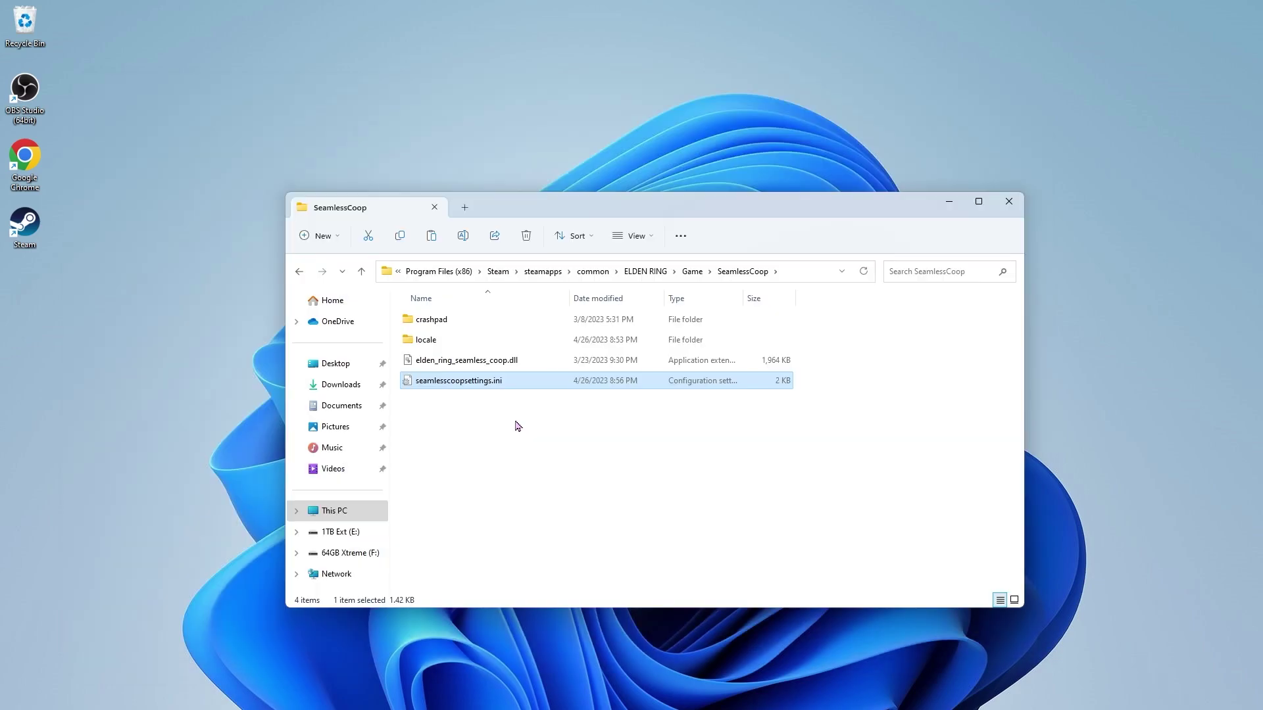
{"action": "left_click", "coordinate": [301, 273]}
{"action": "scroll", "coordinate": [472, 386], "scroll_direction": "down", "scroll_amount": 2}
{"action": "scroll", "coordinate": [538, 86], "scroll_direction": "down", "scroll_amount": 1}
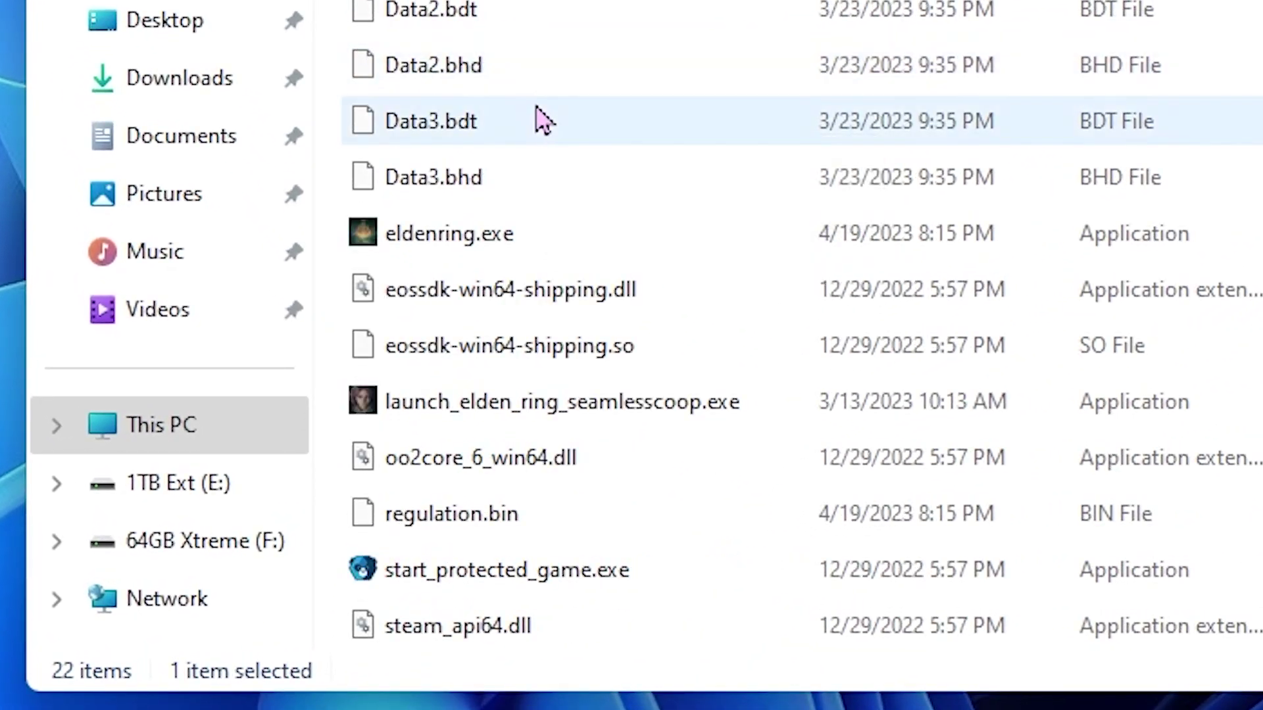
{"action": "left_click", "coordinate": [516, 414]}
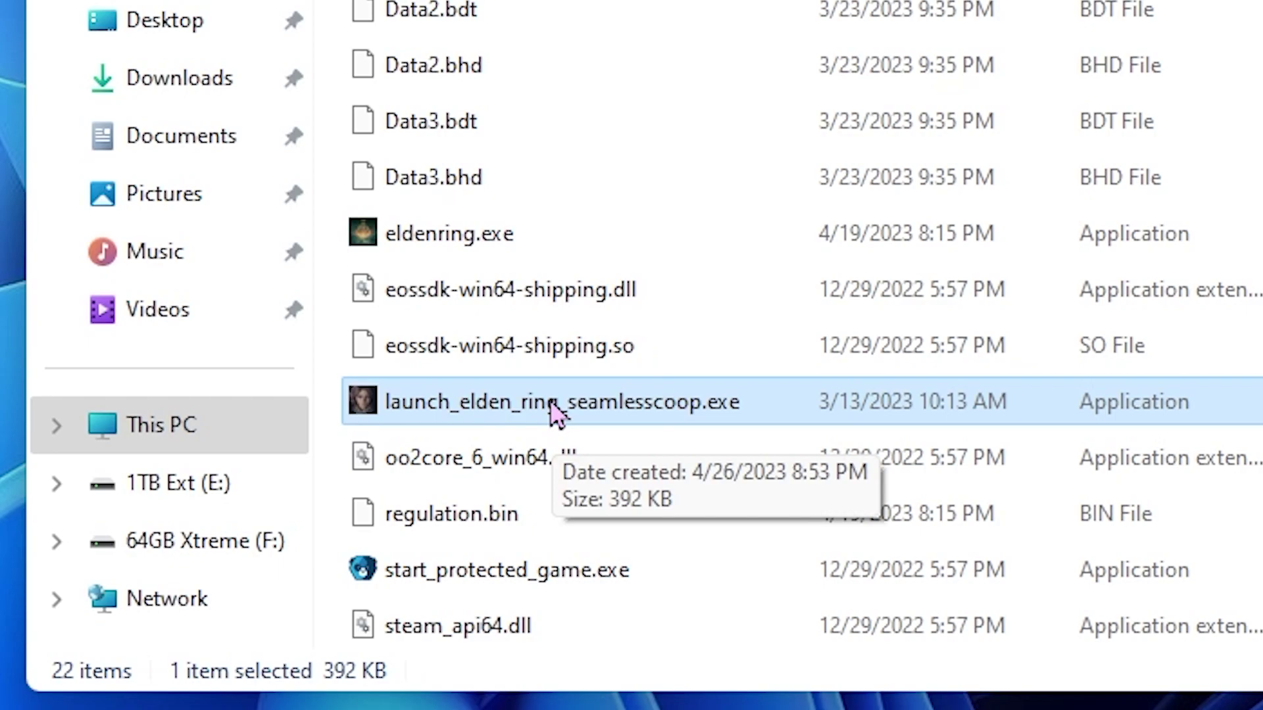
Send launch_elden_ring_seamlesscoop.exe to the desktop as a shortcut.
{"action": "right_click", "coordinate": [555, 412]}
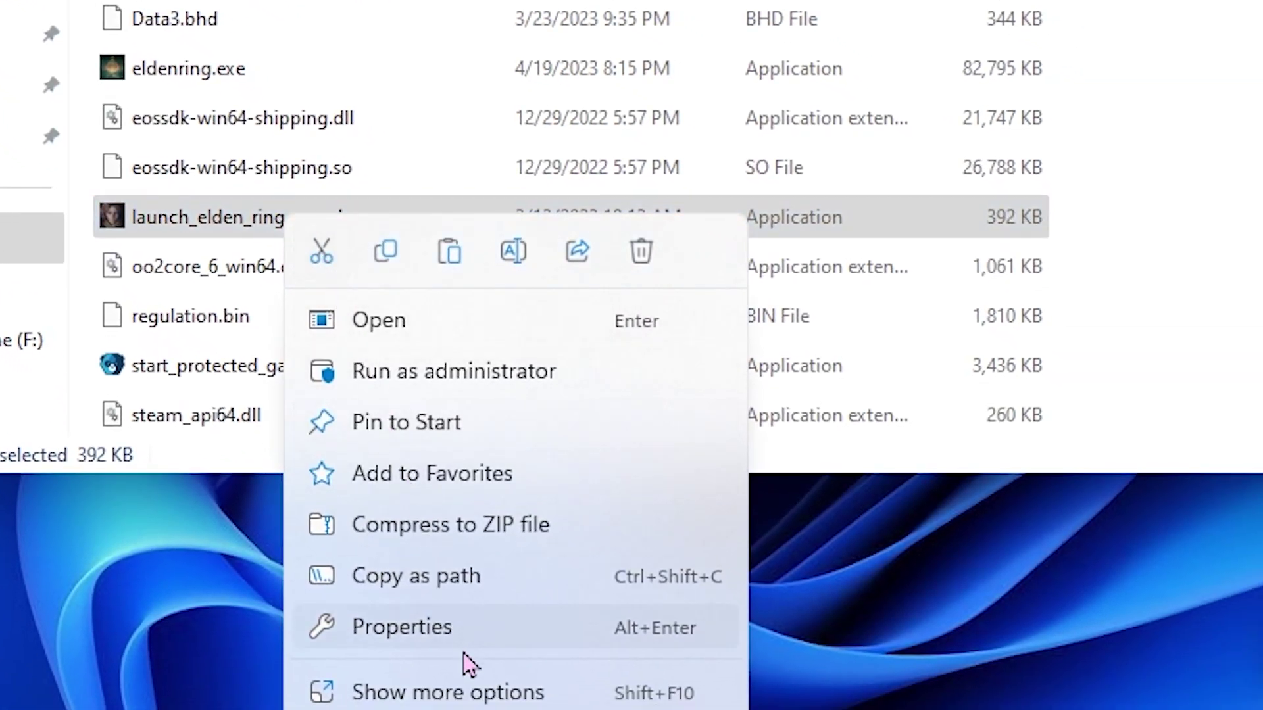
{"action": "left_click", "coordinate": [462, 690]}
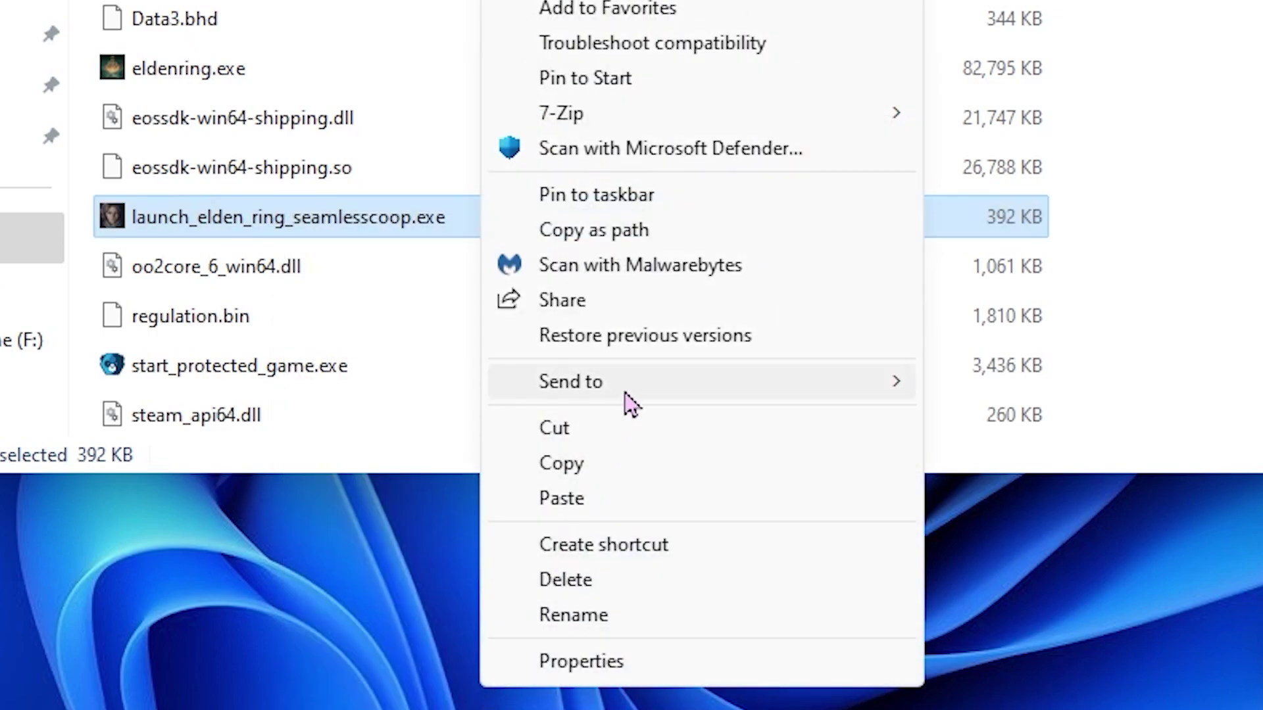
{"action": "mouse_move", "coordinate": [642, 389]}
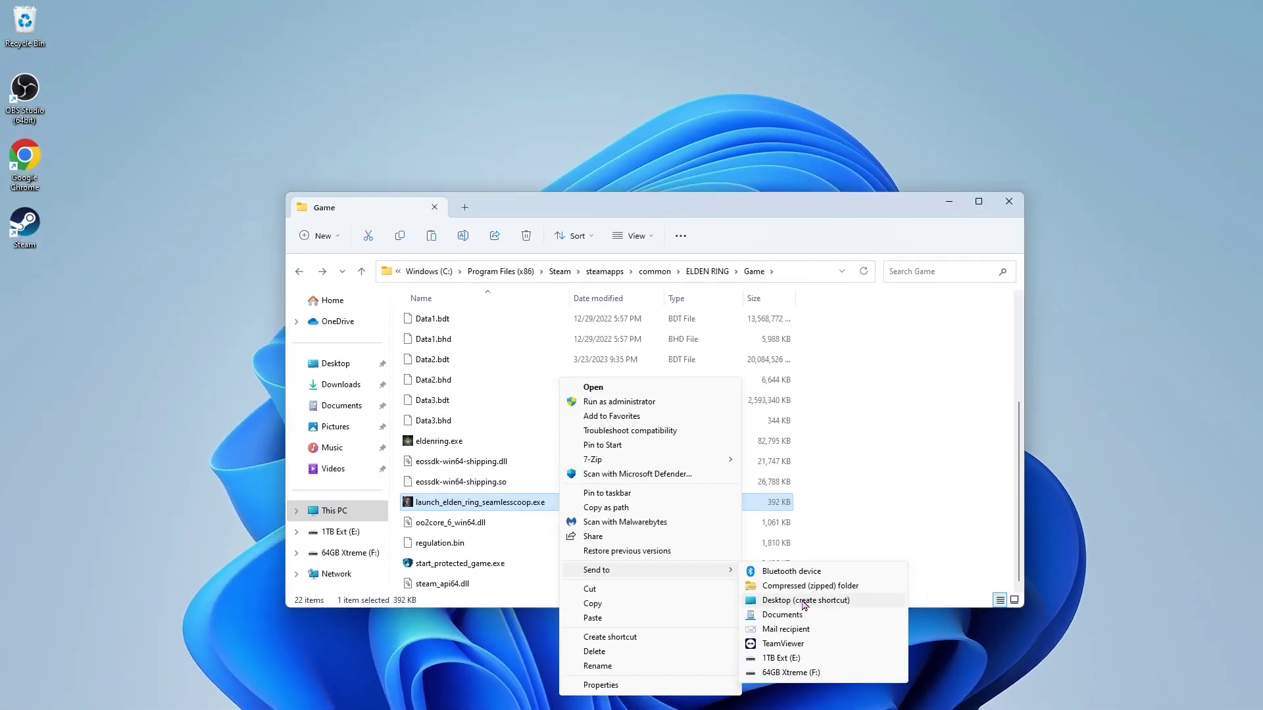
{"action": "left_click", "coordinate": [803, 600]}
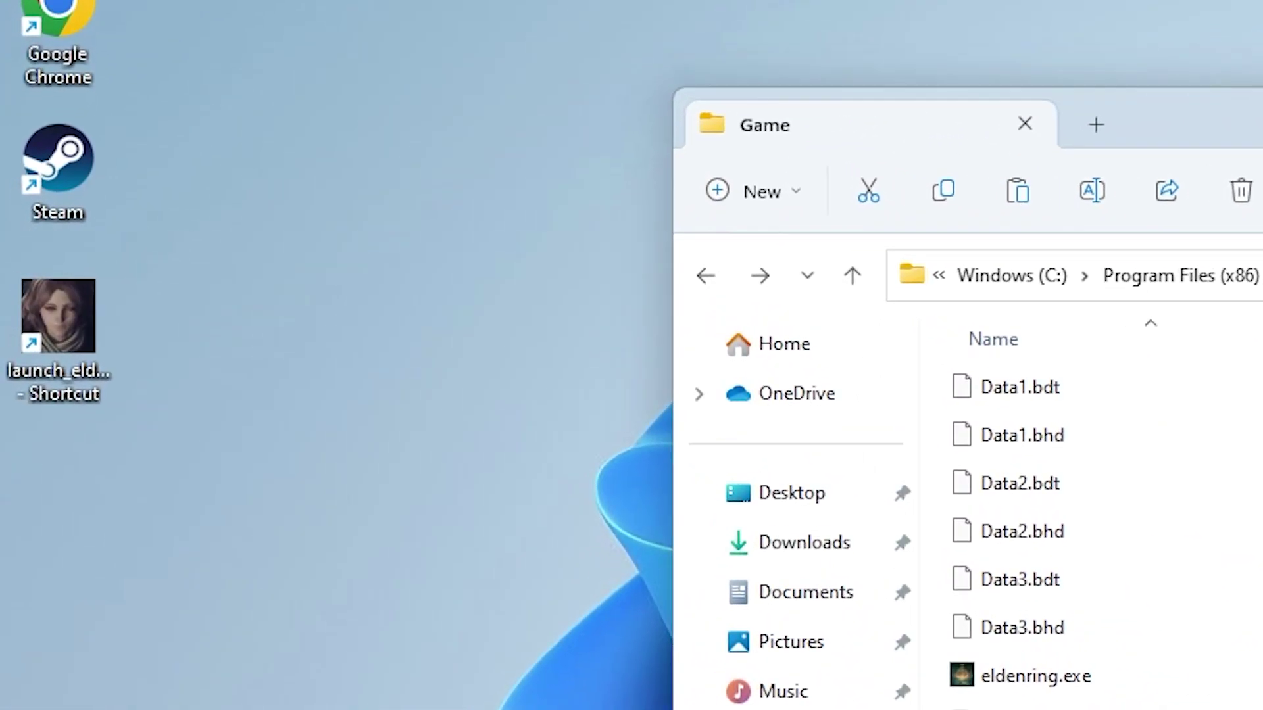
Rename the new desktop shortcut to 'ER Seamless'.
{"action": "left_click", "coordinate": [51, 394]}
{"action": "key", "text": "F2"}
{"action": "type", "text": "ER Seamless"}
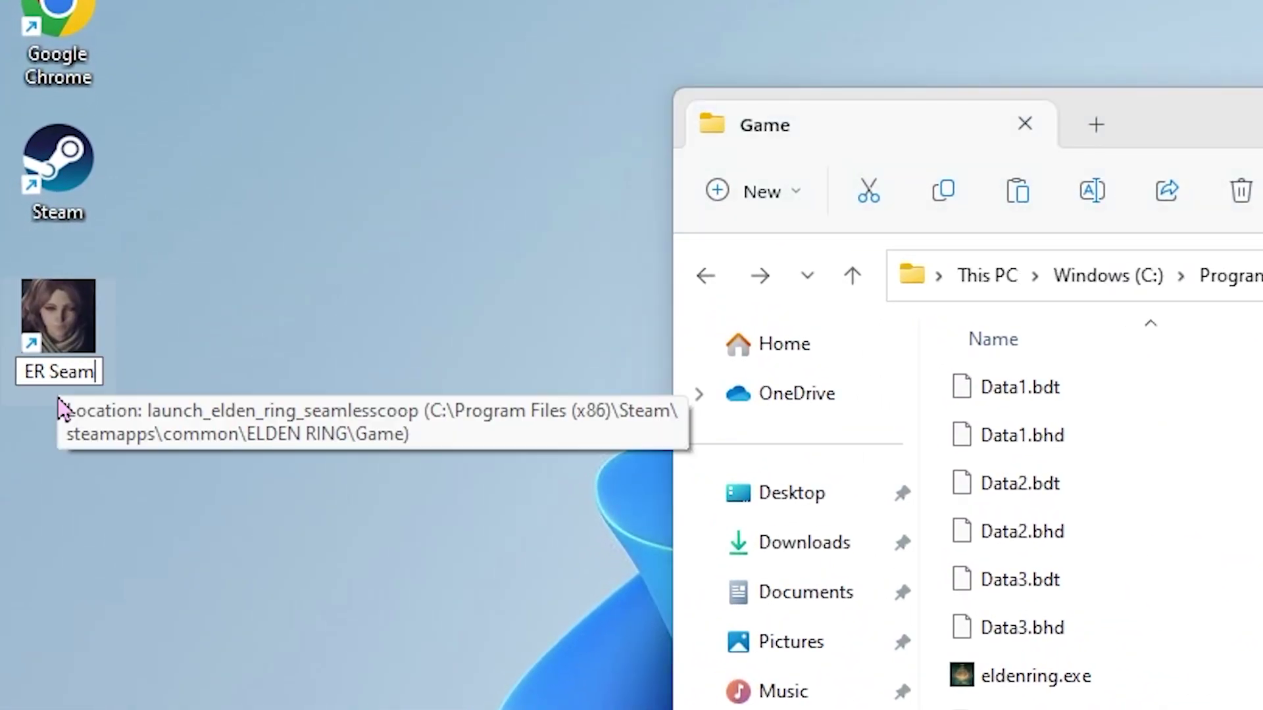
{"action": "key", "text": "Return"}
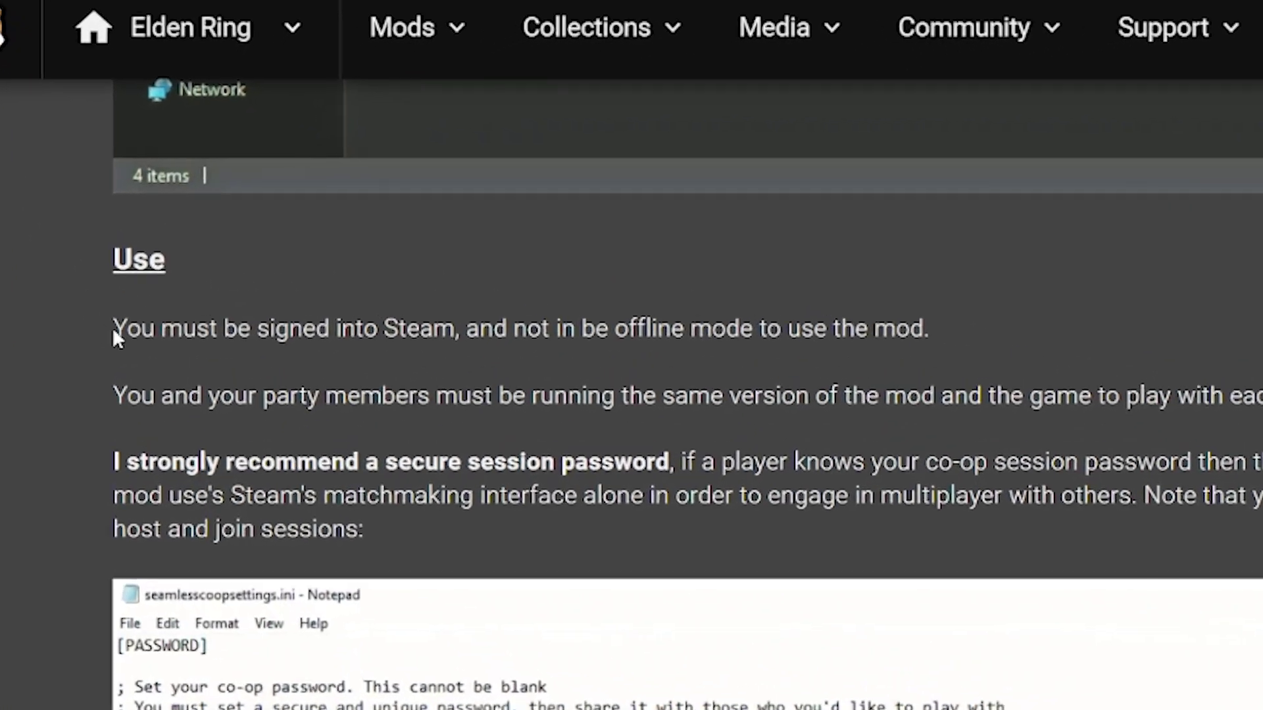
Add the ER Seamless shortcut through Add a Non-Steam Game, then start it from its library page with PLAY.
{"action": "left_click_drag", "start_coordinate": [110, 332], "coordinate": [979, 329]}
{"action": "left_click", "coordinate": [991, 330]}
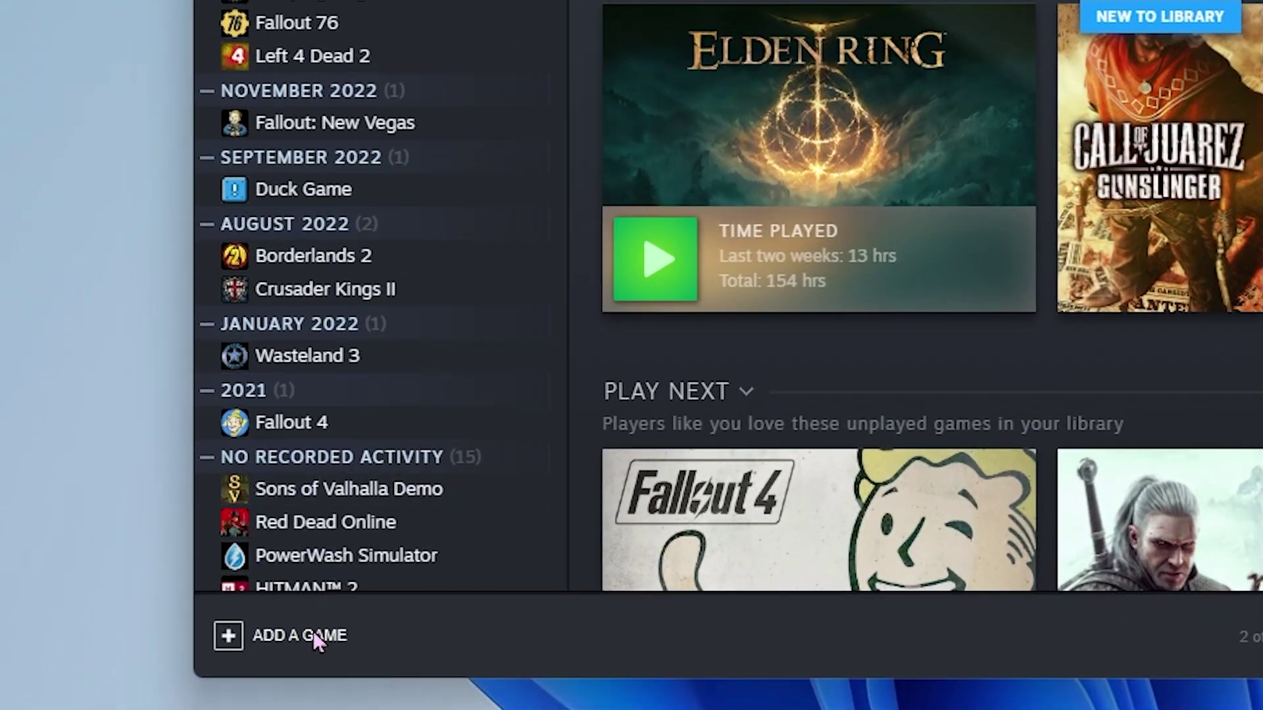
{"action": "left_click", "coordinate": [148, 671]}
{"action": "left_click", "coordinate": [340, 538]}
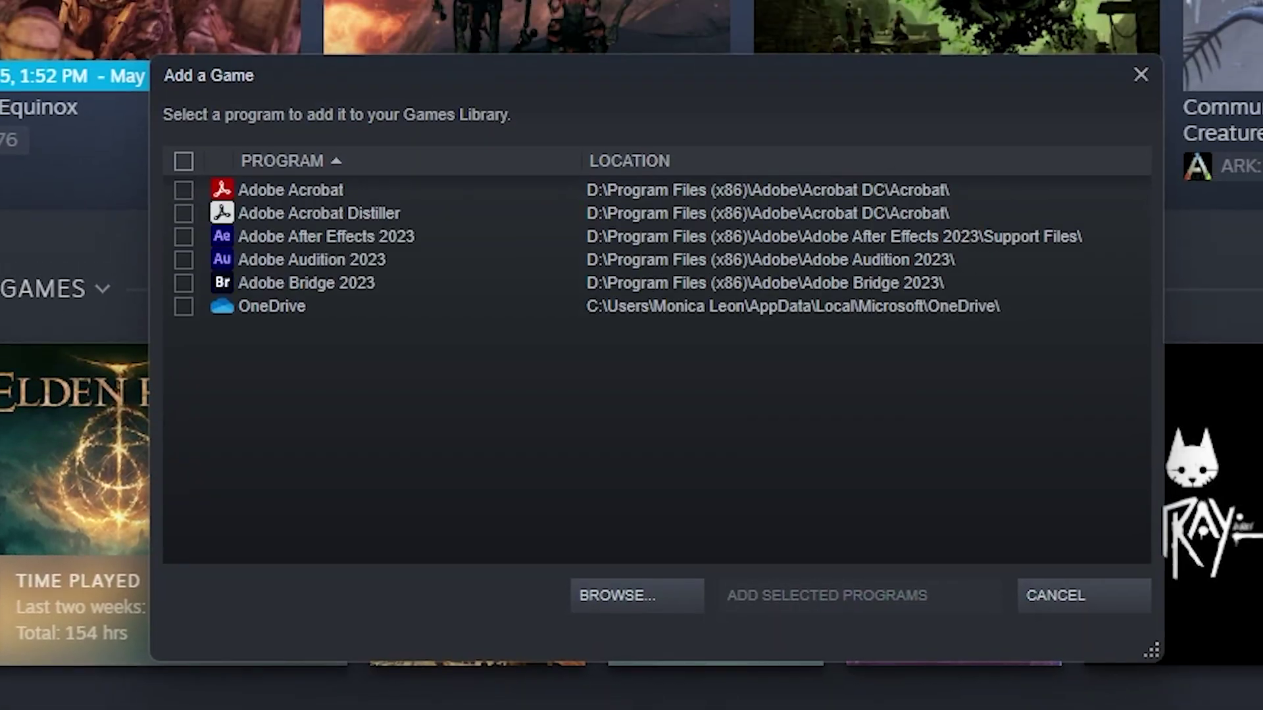
{"action": "left_click", "coordinate": [184, 330]}
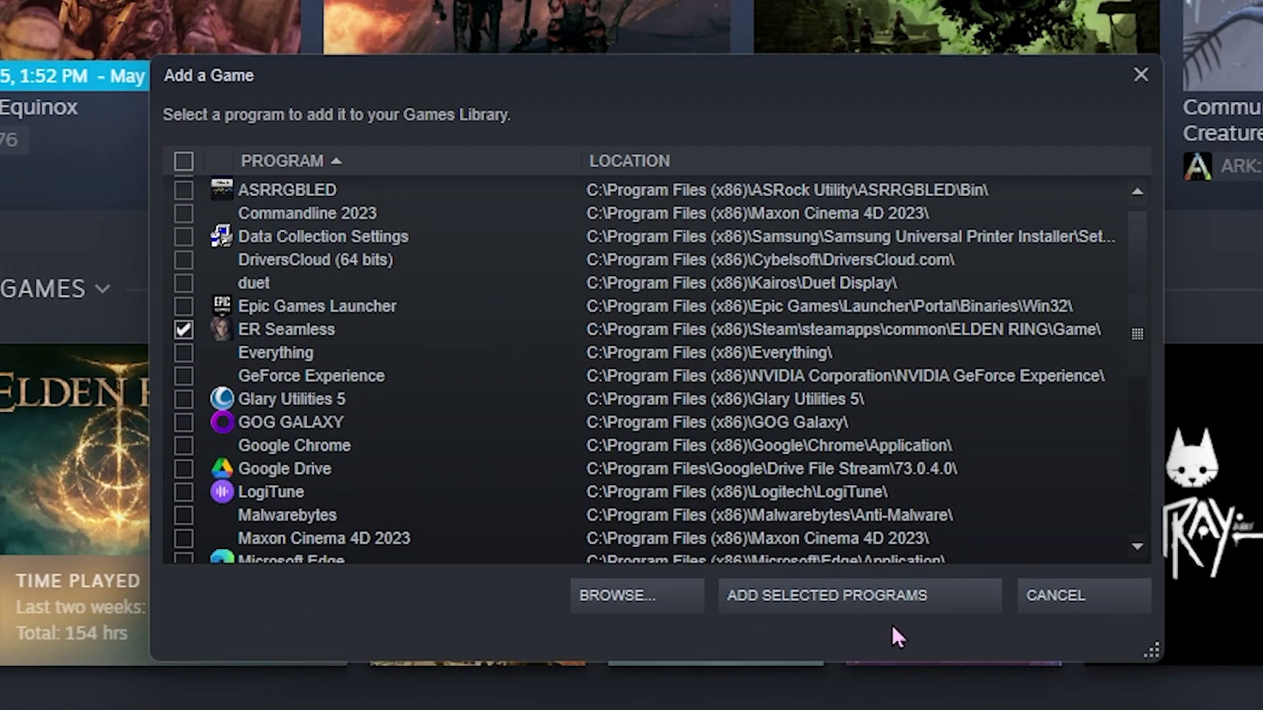
{"action": "left_click", "coordinate": [851, 598]}
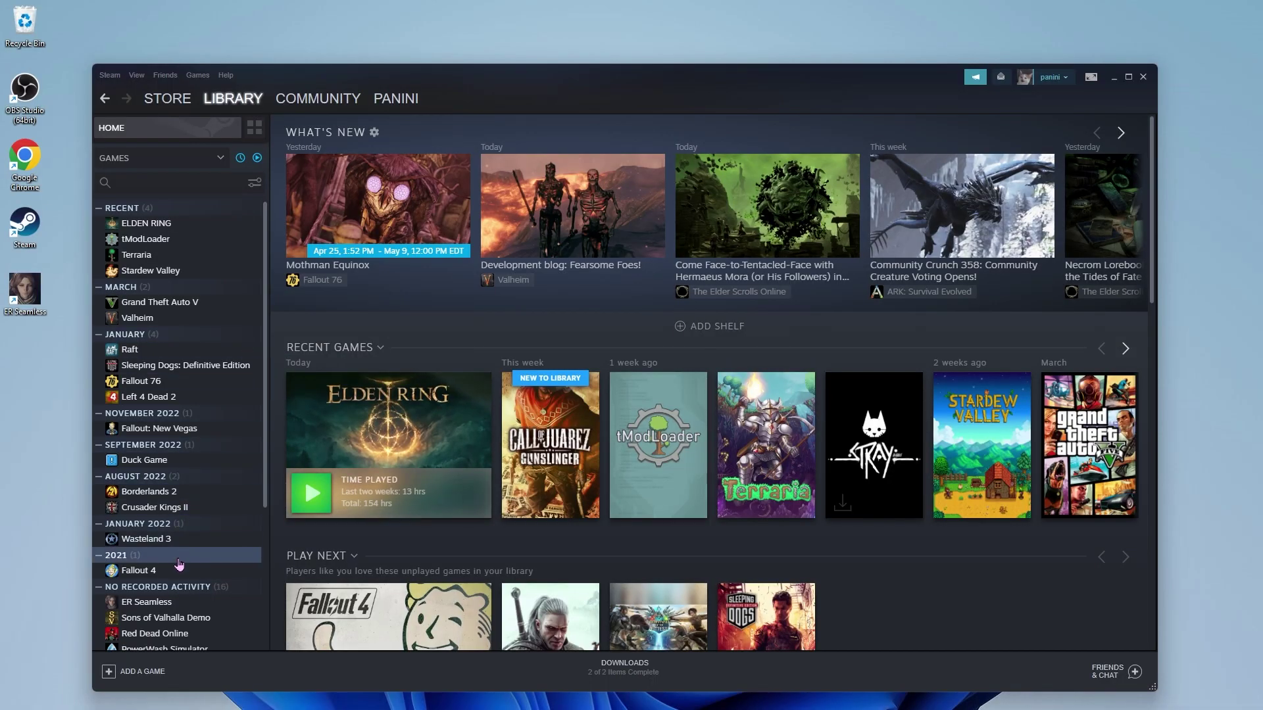
{"action": "left_click", "coordinate": [161, 605]}
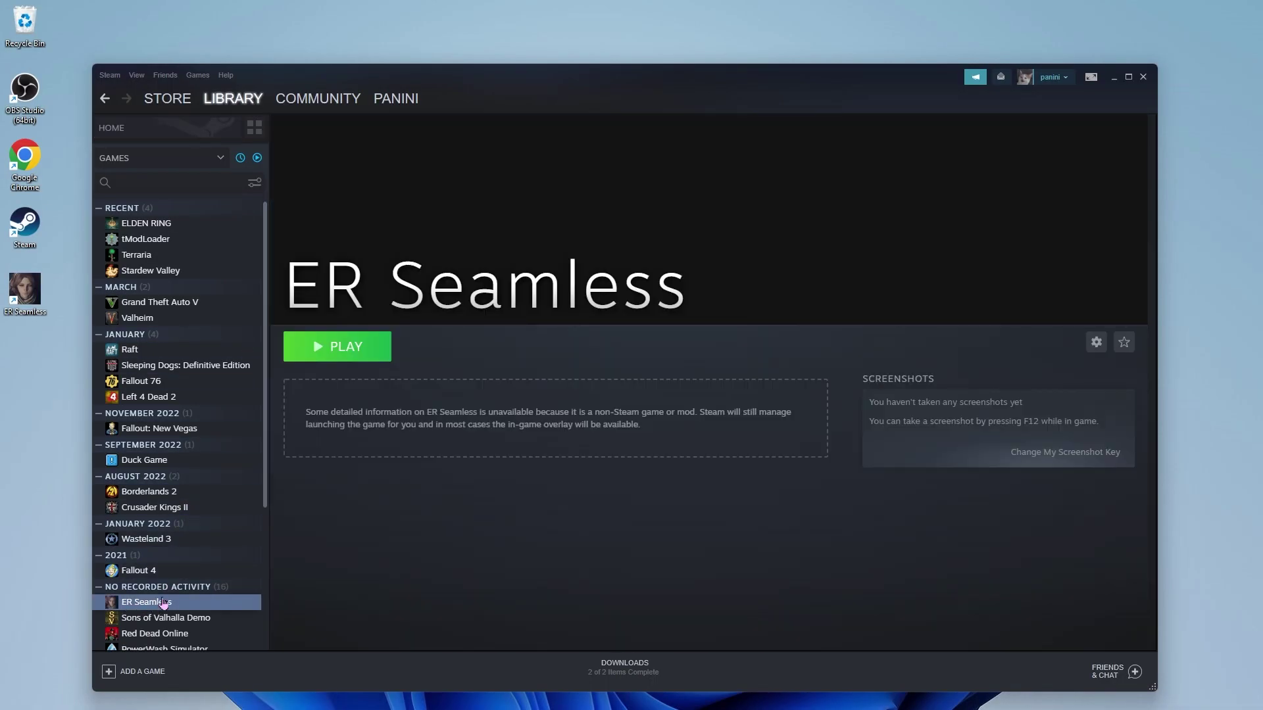
{"action": "left_click", "coordinate": [335, 346]}
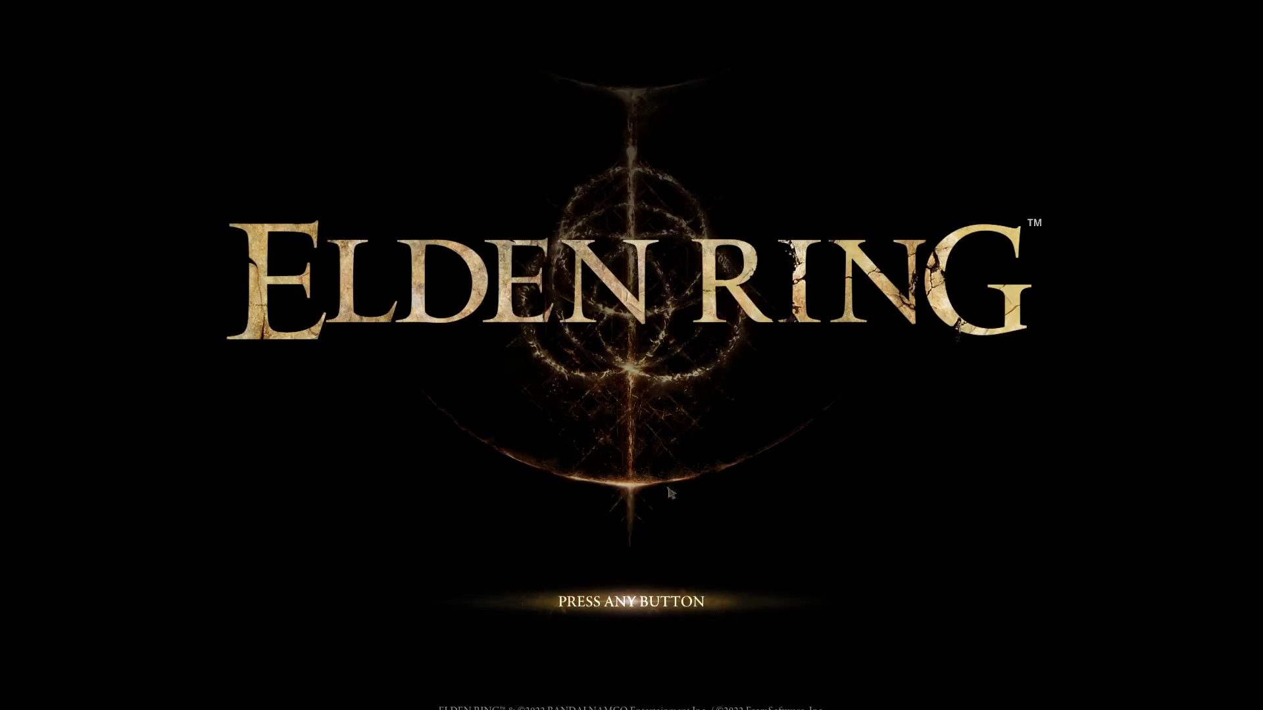
Get past Elden Ring's title screen and accept both the Privacy Policy and Data Analysis Policy.
{"action": "left_click", "coordinate": [674, 608]}
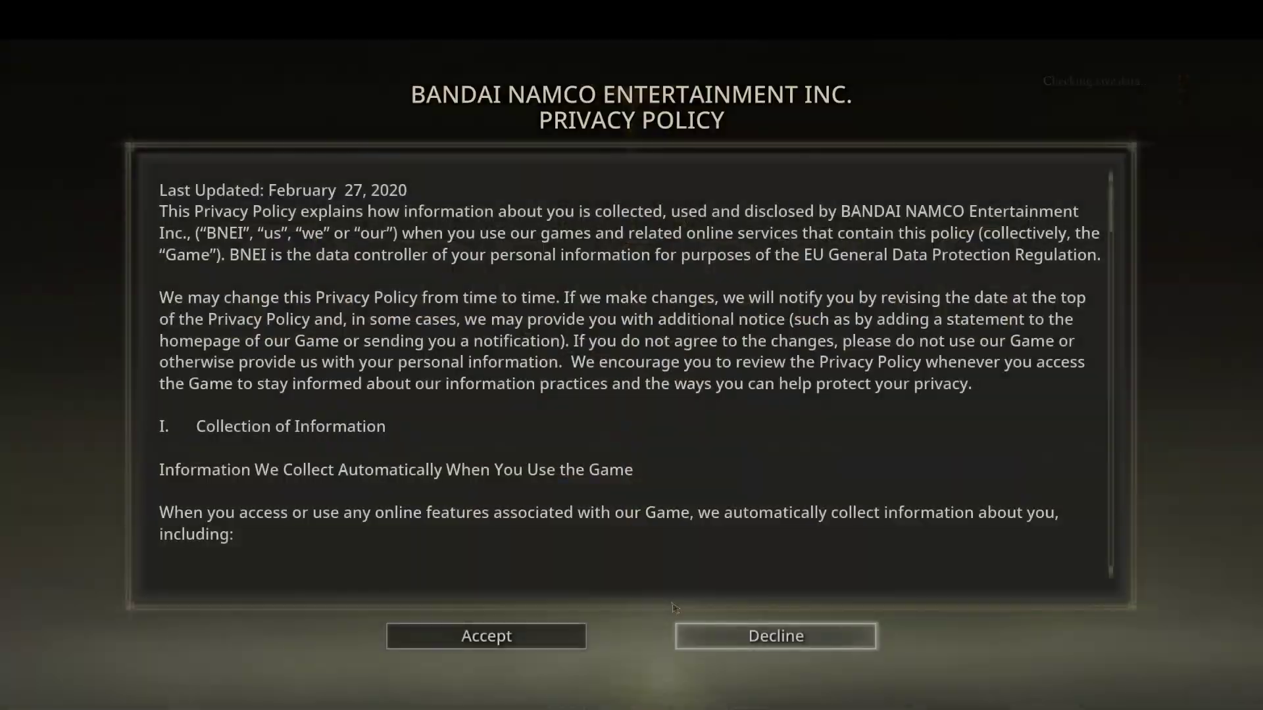
{"action": "left_click", "coordinate": [510, 635]}
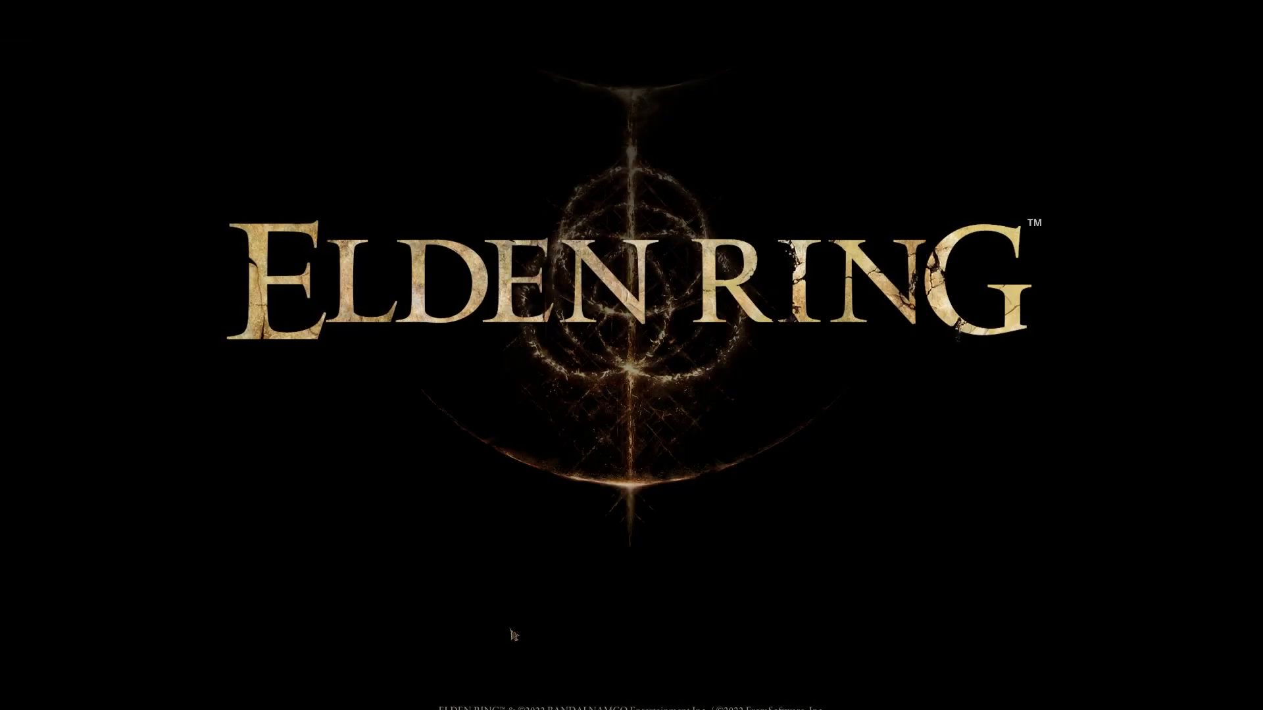
{"action": "left_click", "coordinate": [511, 636]}
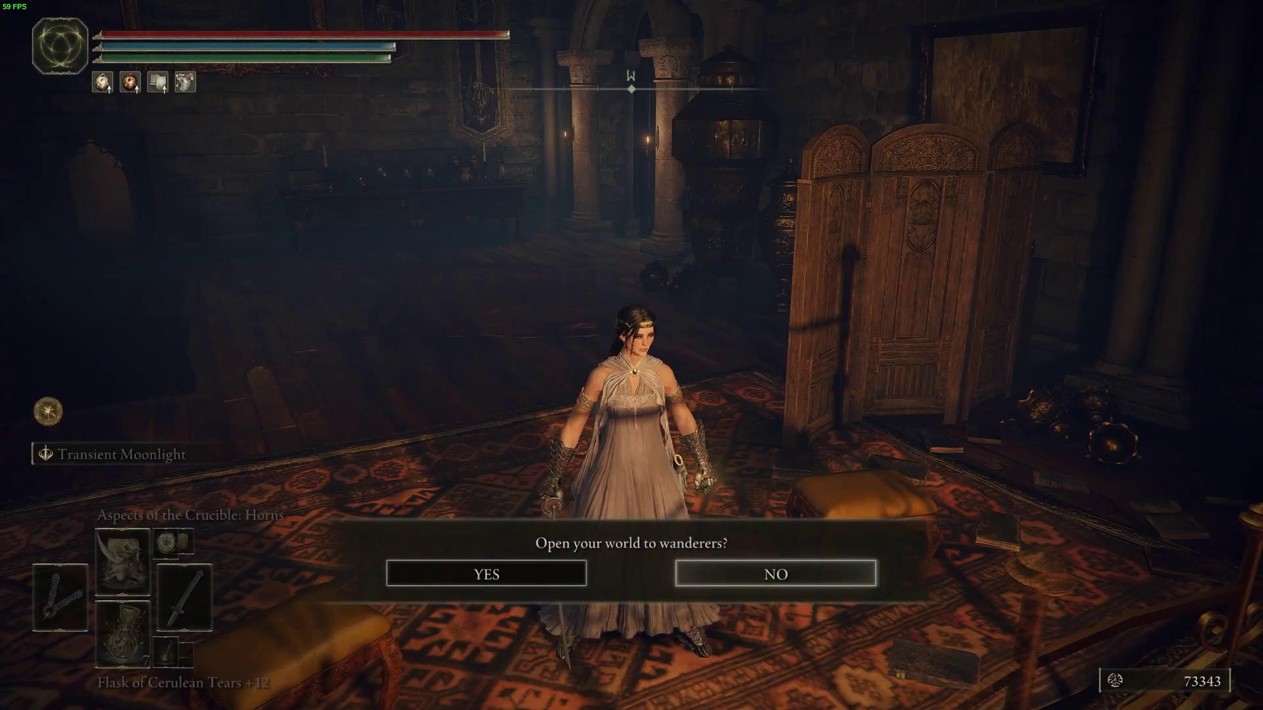
Dismiss the 'Open your world to wanderers?' prompt and drink from the Flask of Cerulean Tears.
{"action": "key", "text": "Return"}
{"action": "key", "text": "r"}
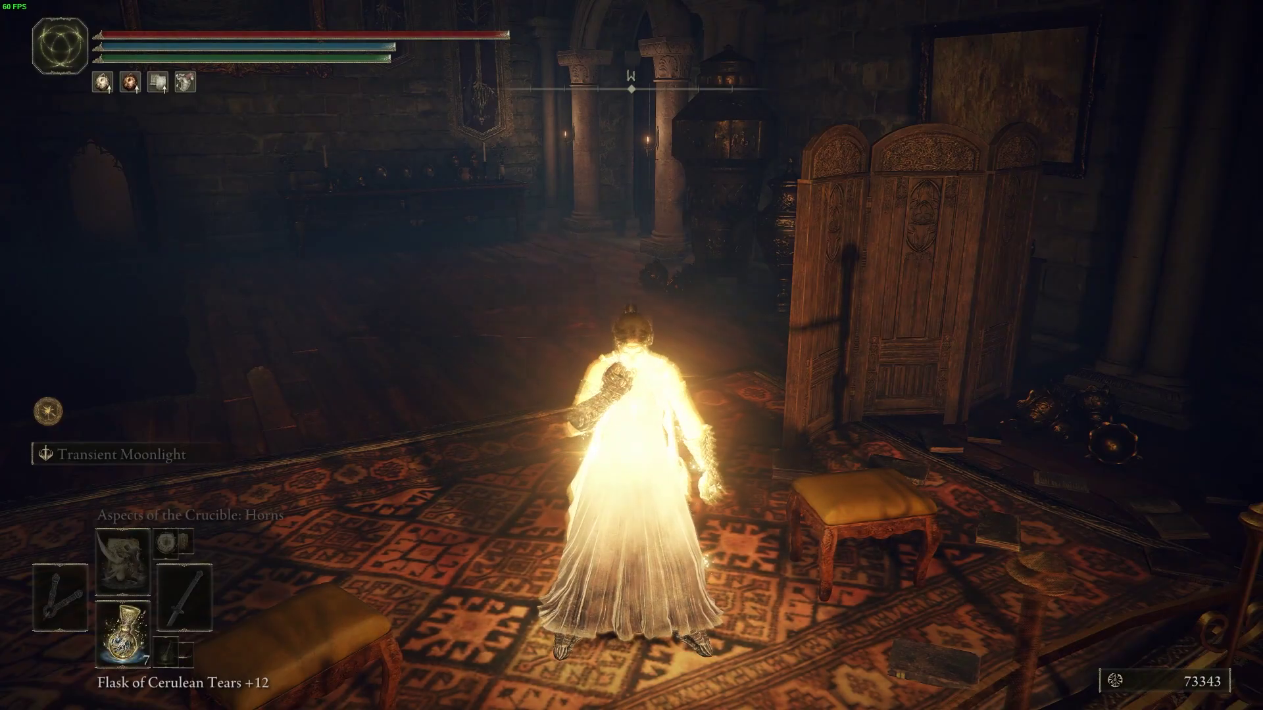